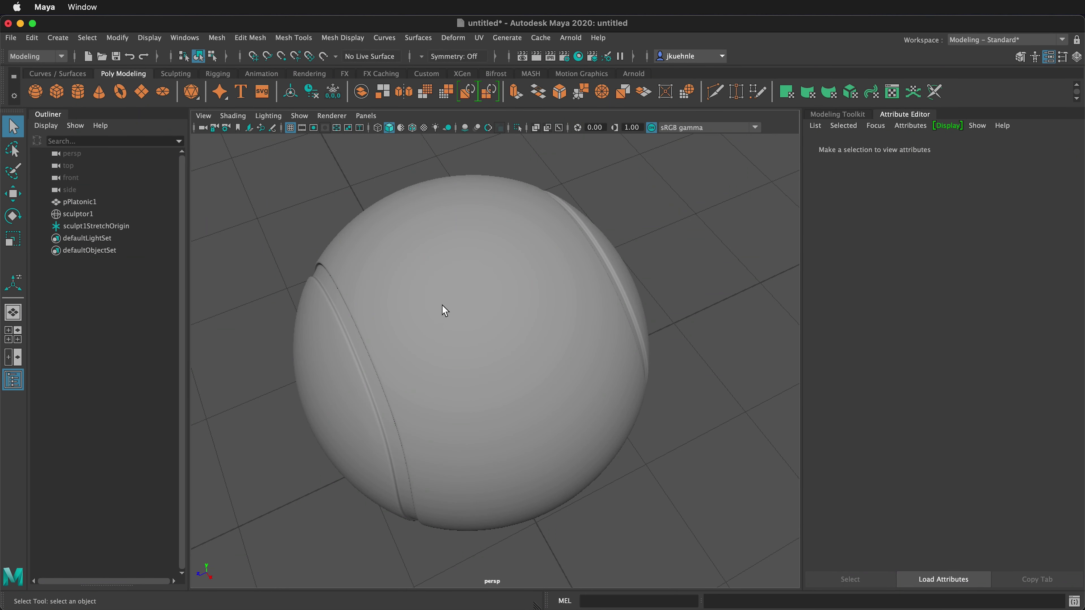
- Tumble the persp view around the grooved sphere from two angles, then select pPlatonic1
alt+drag(431, 328, 515, 295)
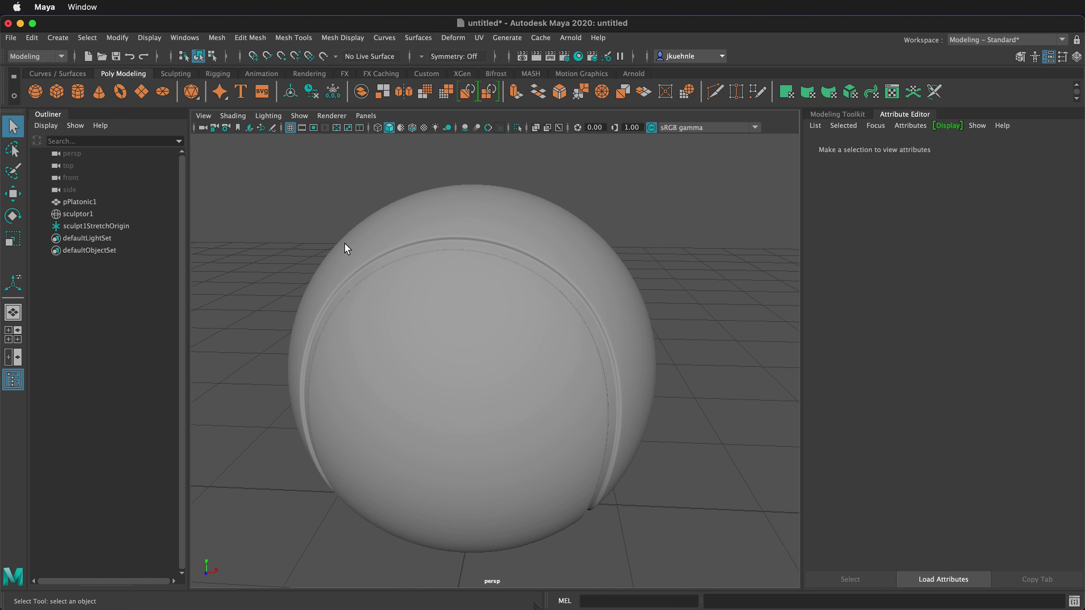
alt+drag(397, 296, 464, 294)
click(410, 330)
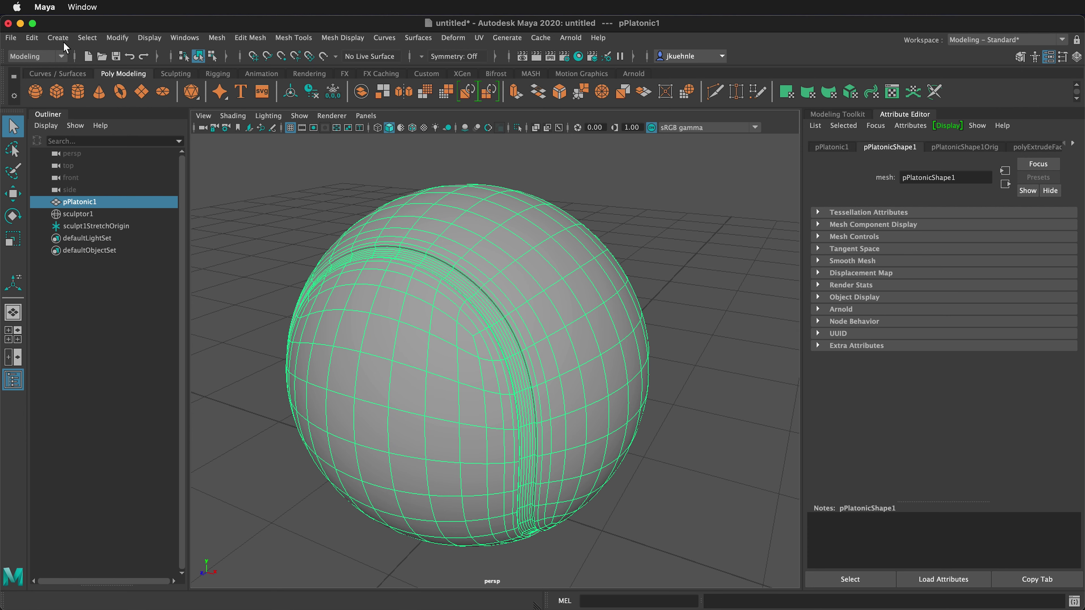
- Delete pPlatonic1's history with Edit > Delete by Type > History, then deselect everything
click(31, 37)
mouse_move(112, 182)
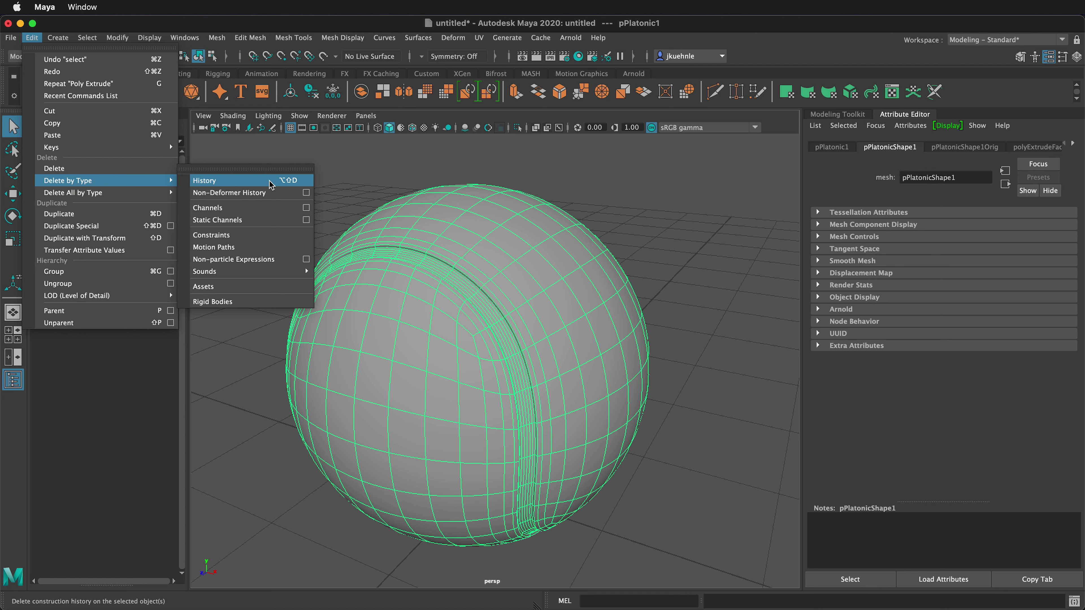
click(289, 183)
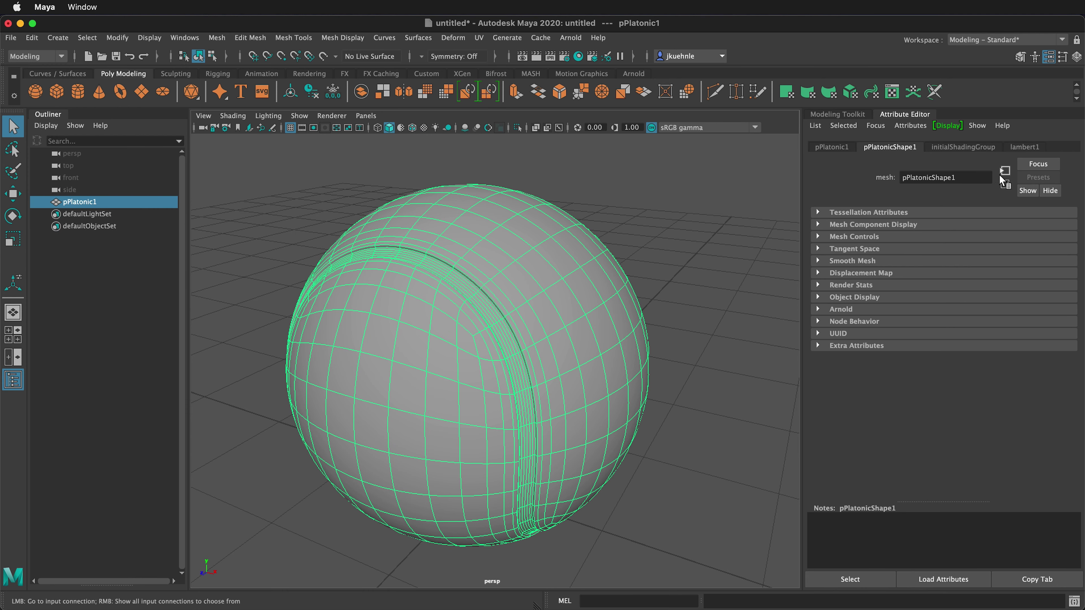
click(653, 209)
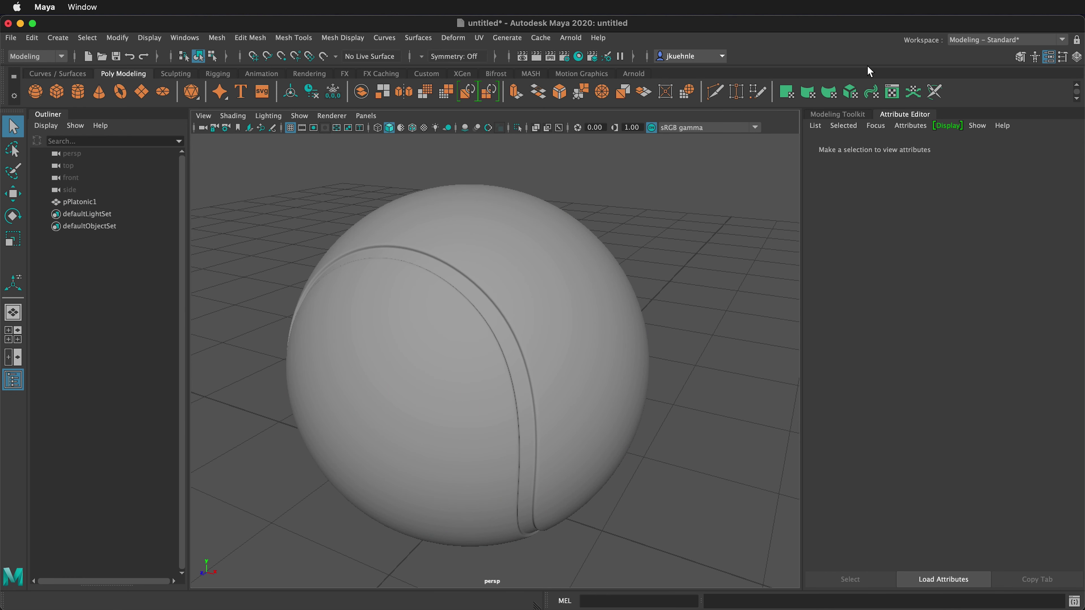
- In the UV Editing workspace, give pPlatonic1 a Normal-Based UV projection from the UV Toolkit
click(980, 40)
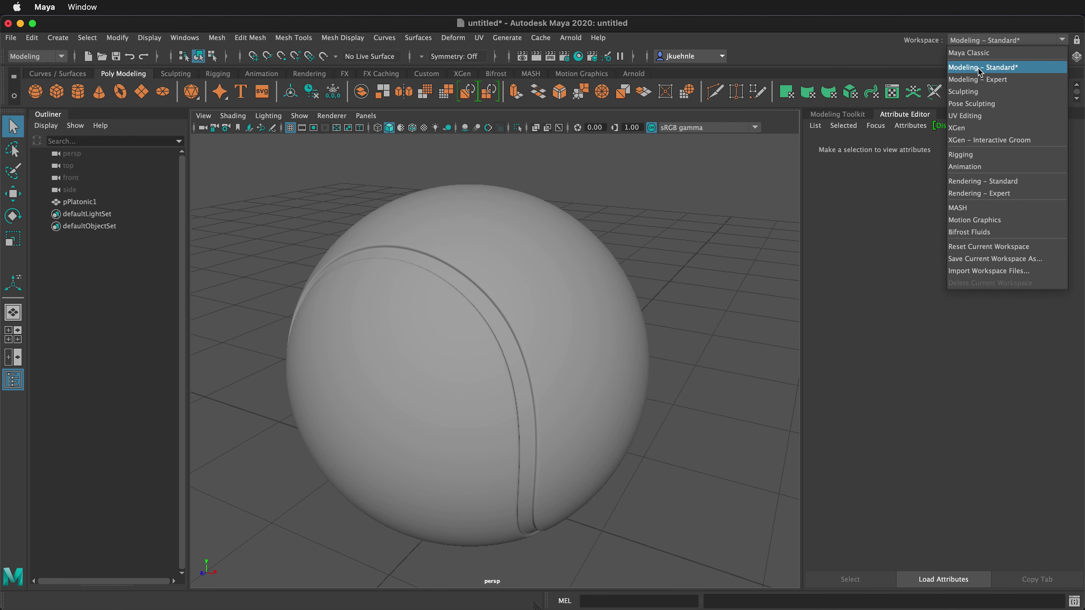
click(961, 115)
click(189, 374)
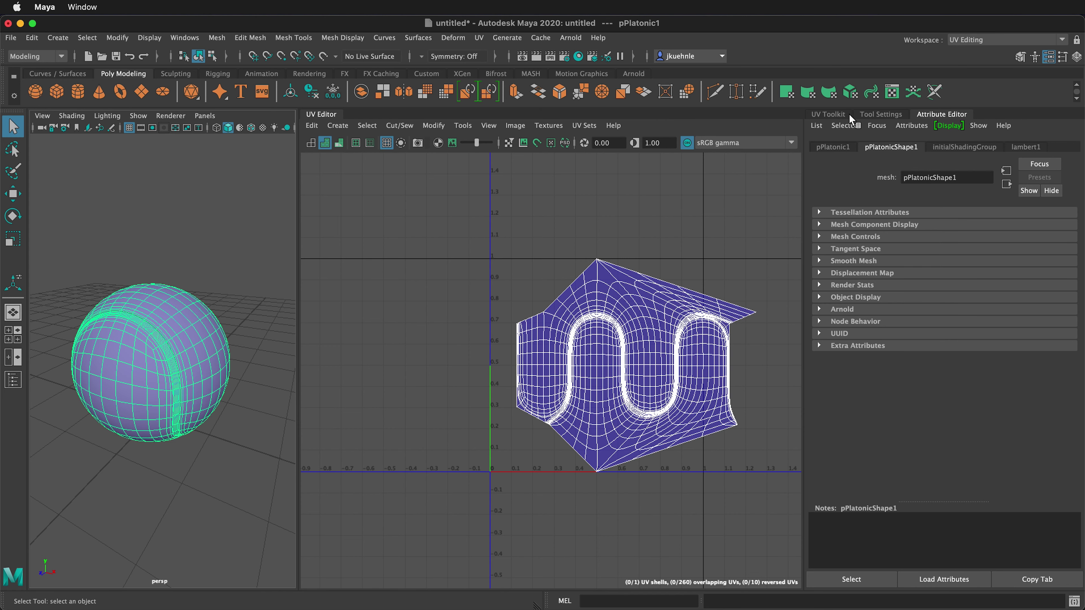
click(841, 113)
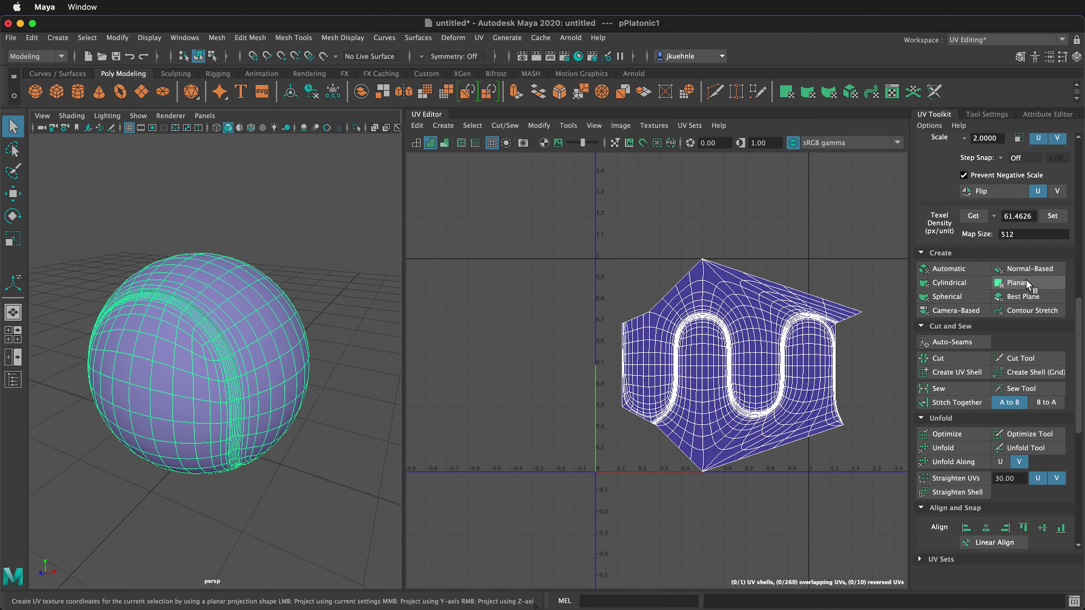
click(998, 267)
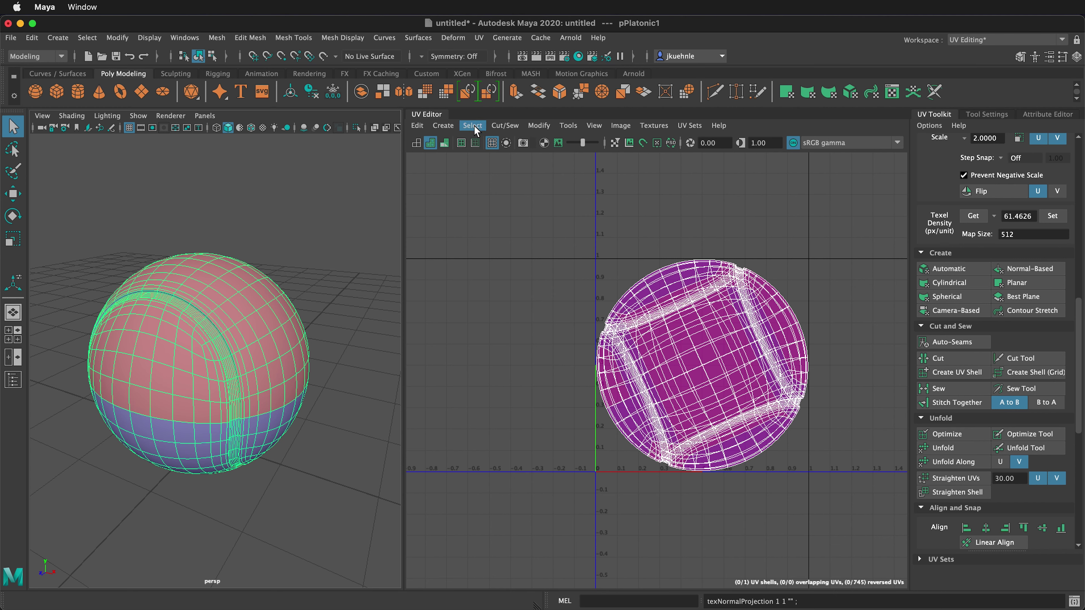
- Cut seam edges along the ball's groove with the 3D Cut and Sew UV Tool, producing three shells
click(480, 35)
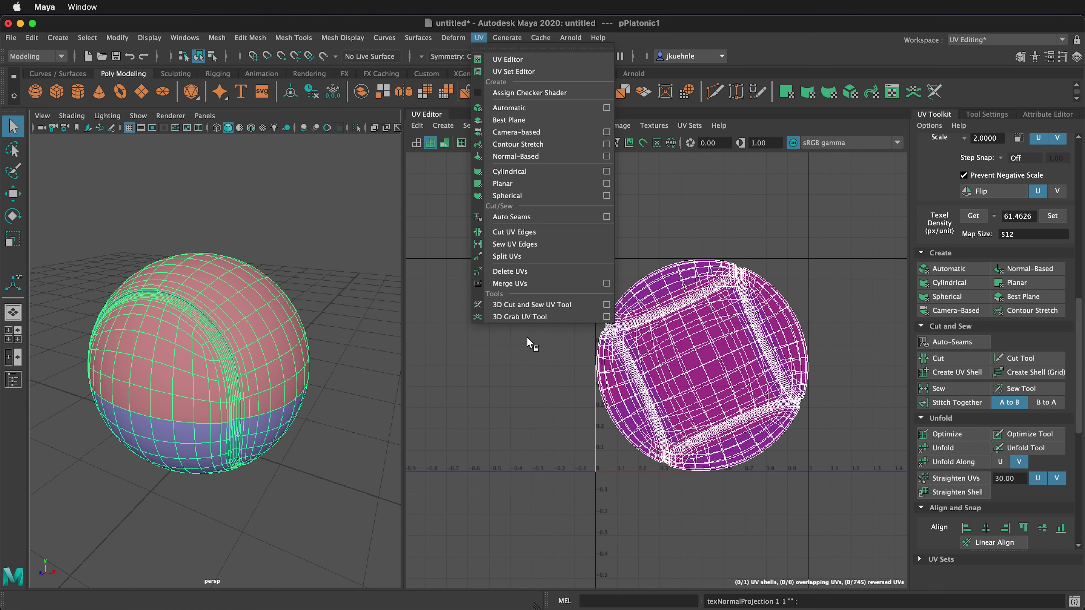
click(533, 305)
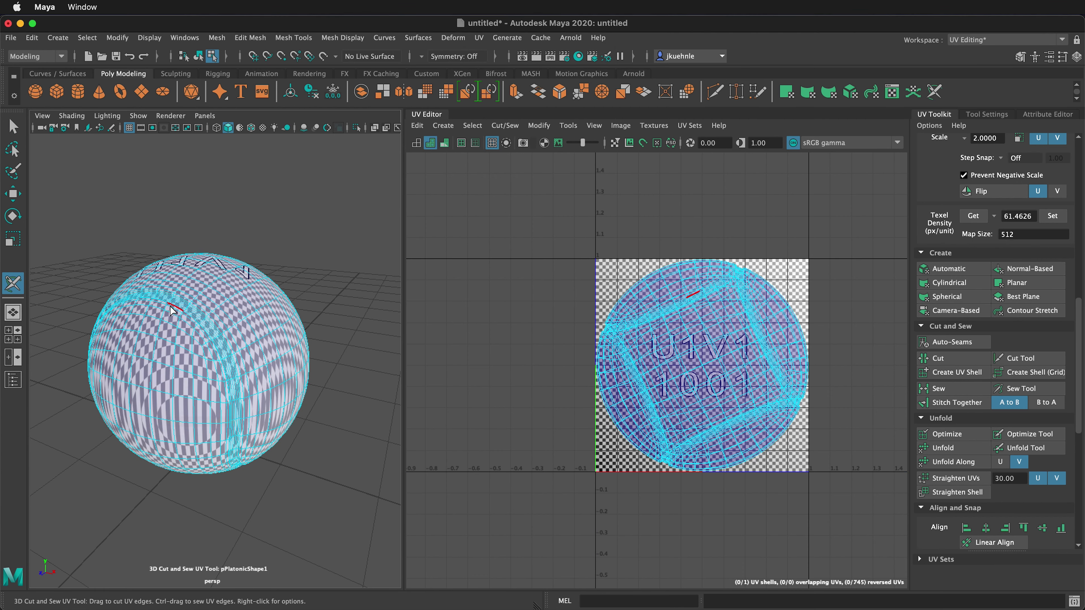
scroll(171, 309, down, 2)
scroll(179, 303, up, 10)
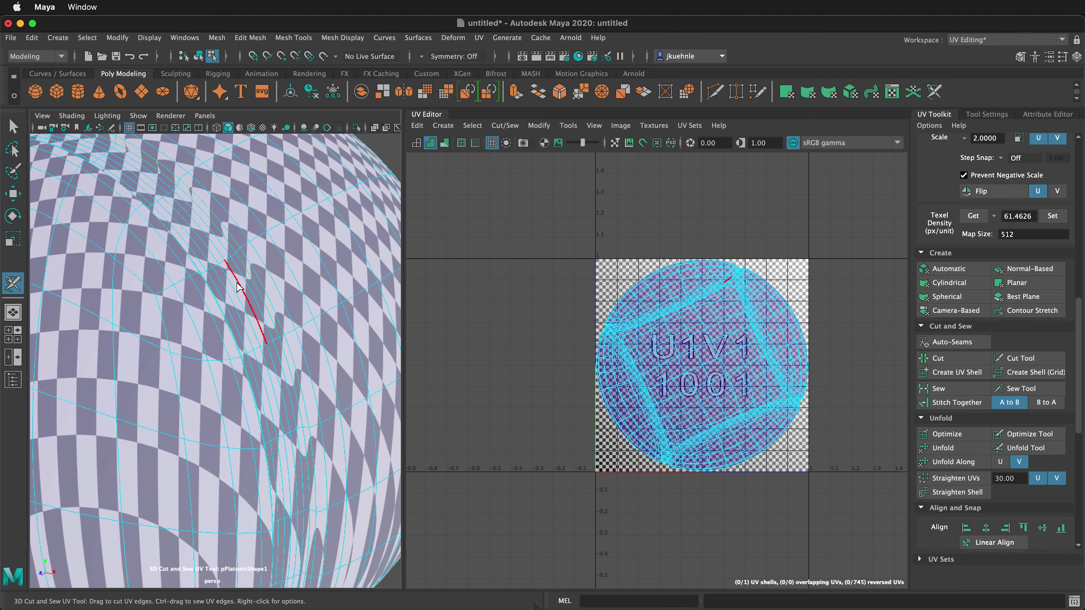
alt+drag(217, 298, 282, 277)
click(230, 358)
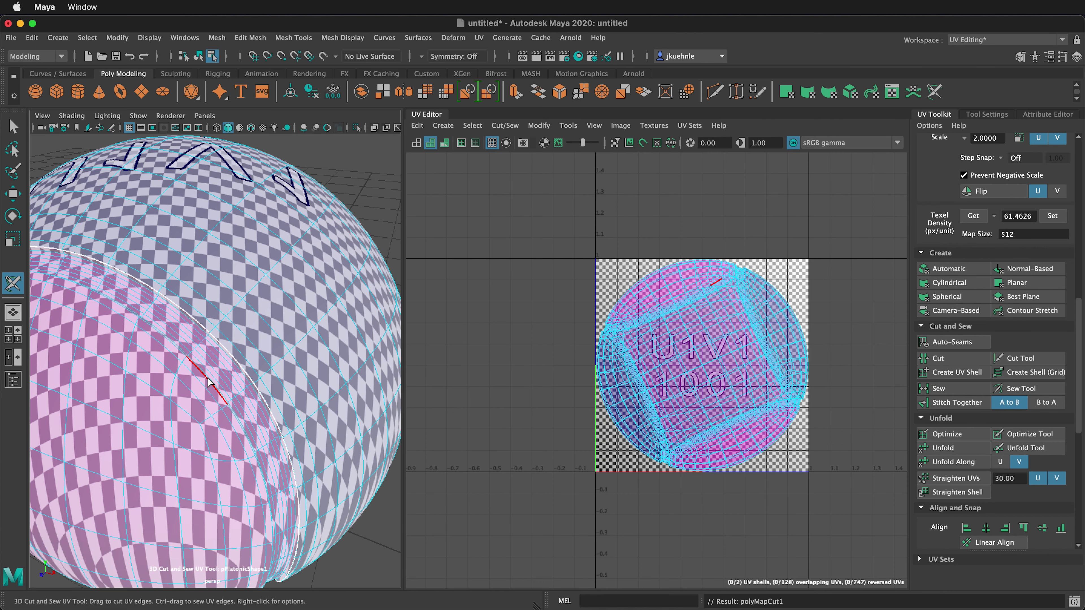
alt+drag(246, 339, 161, 344)
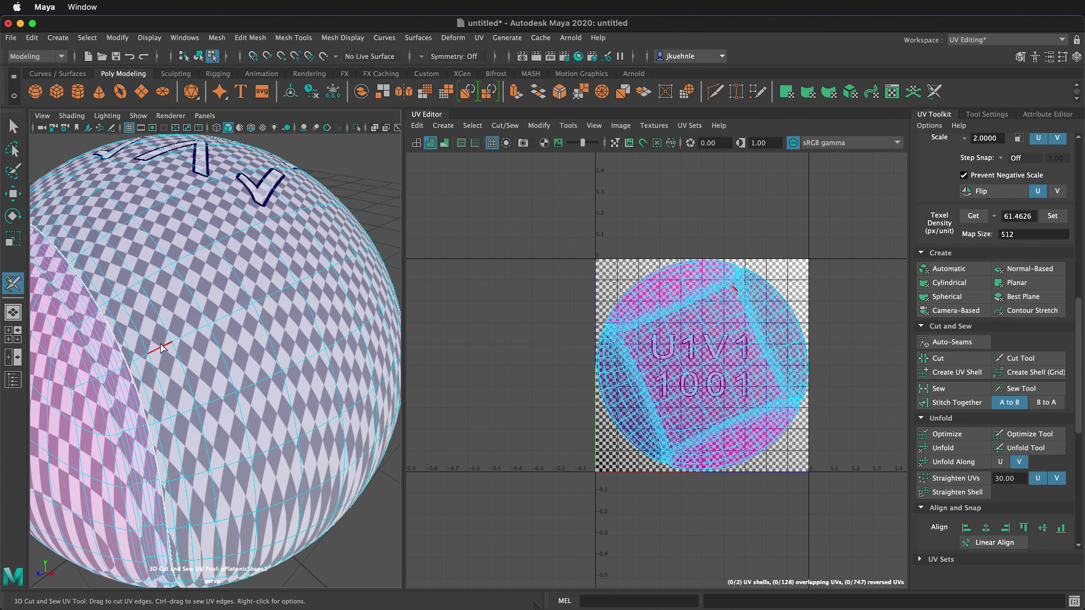
click(80, 341)
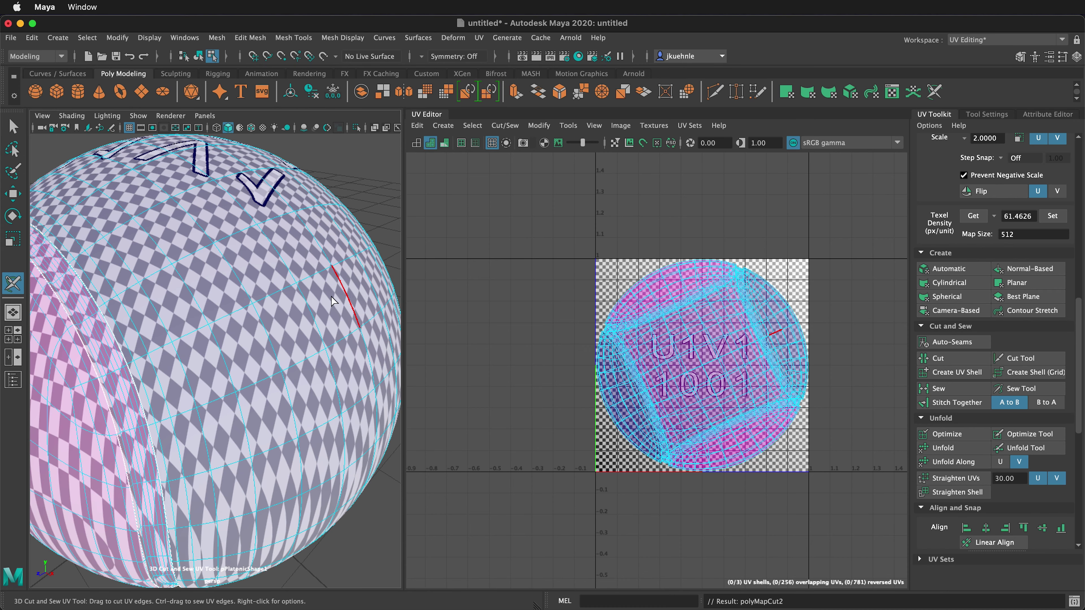
alt+drag(333, 301, 295, 341)
scroll(295, 350, down, 5)
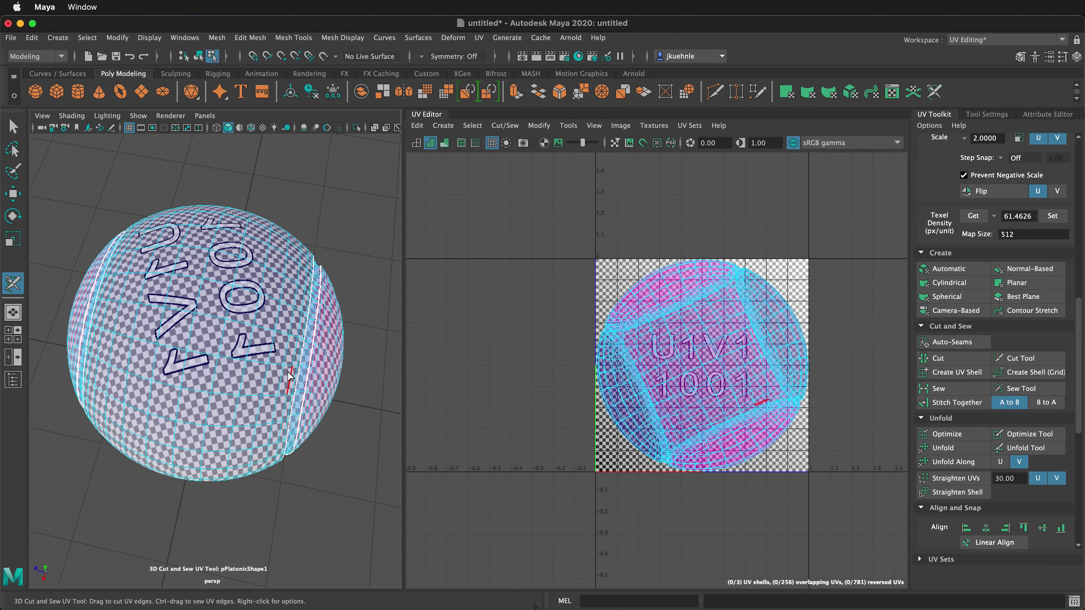
key(q)
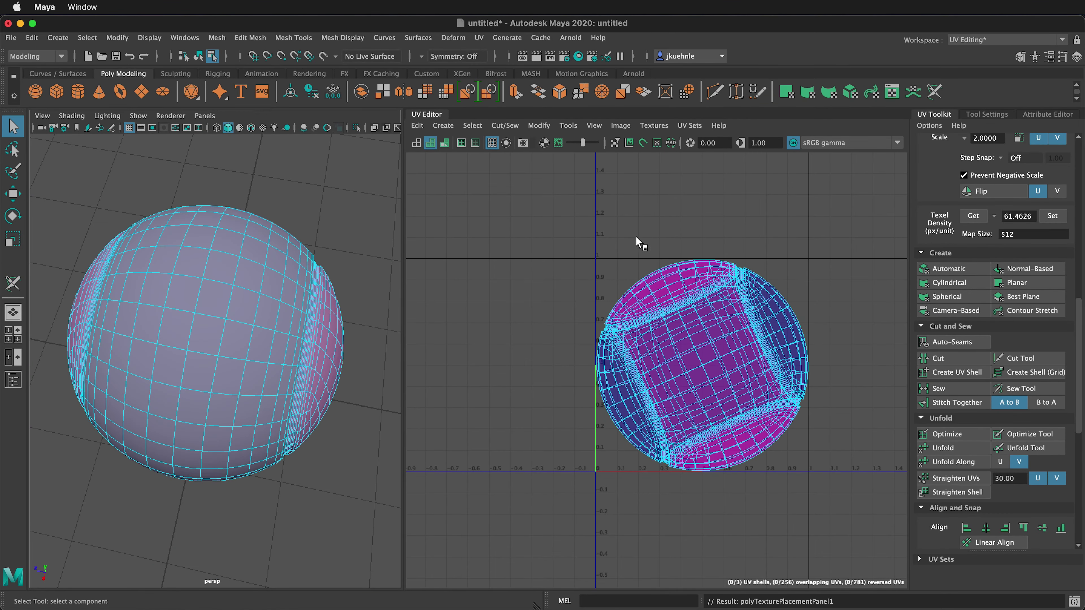
- Select all three UV shells in UV Shell mode and Unfold them flat
right_click(670, 305)
right_drag(671, 306, 618, 287)
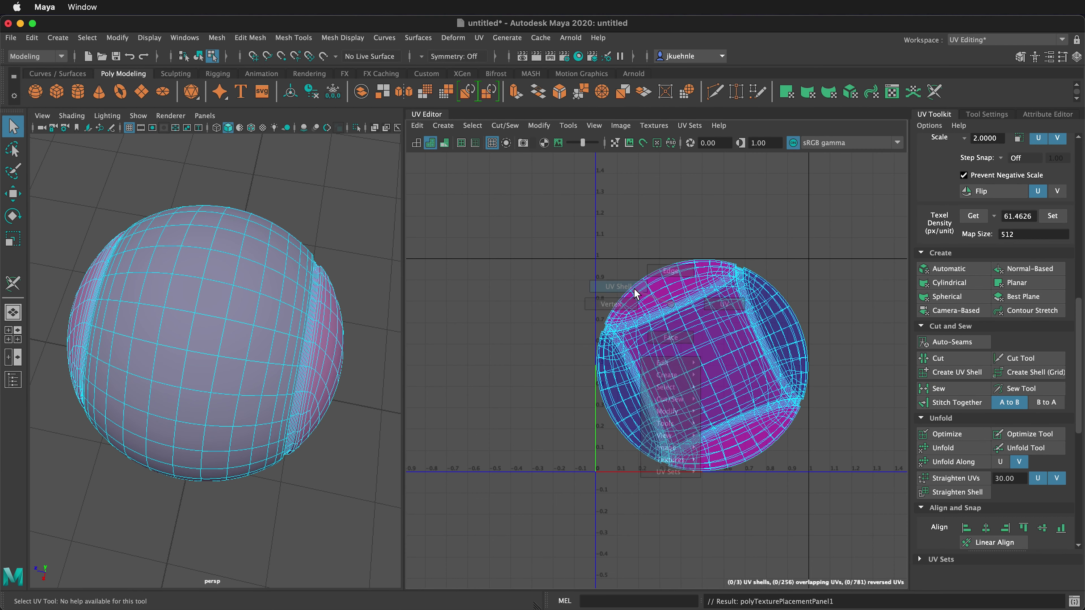
drag(550, 220, 846, 504)
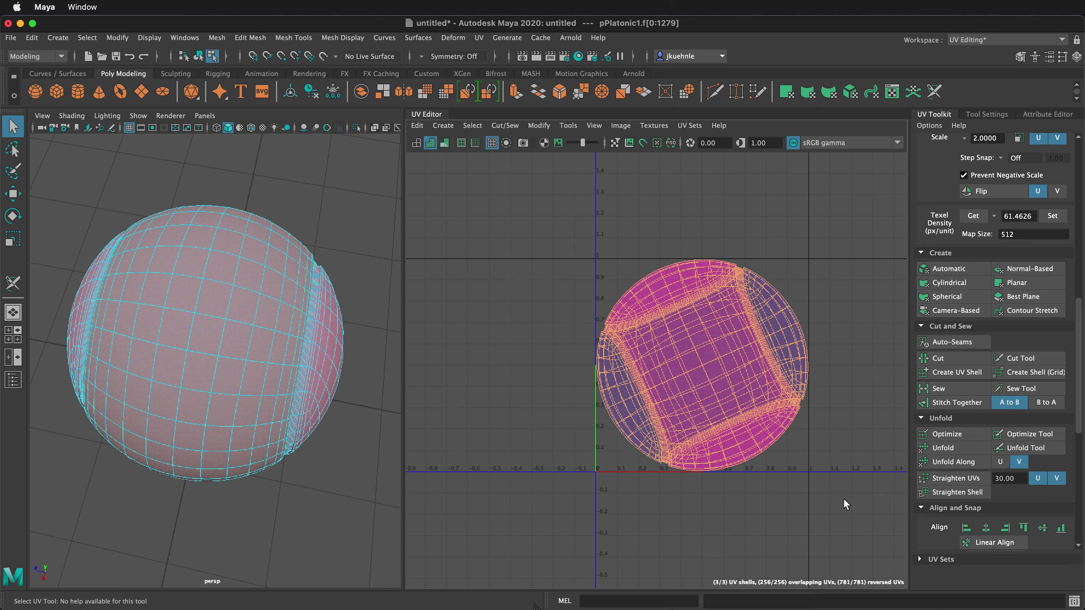
click(943, 448)
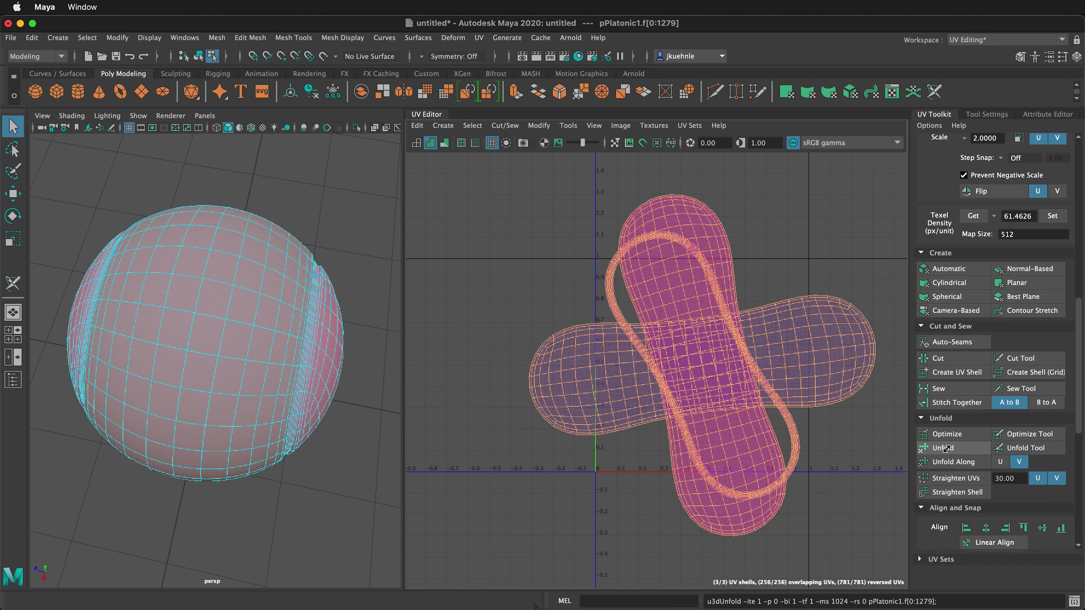
click(784, 541)
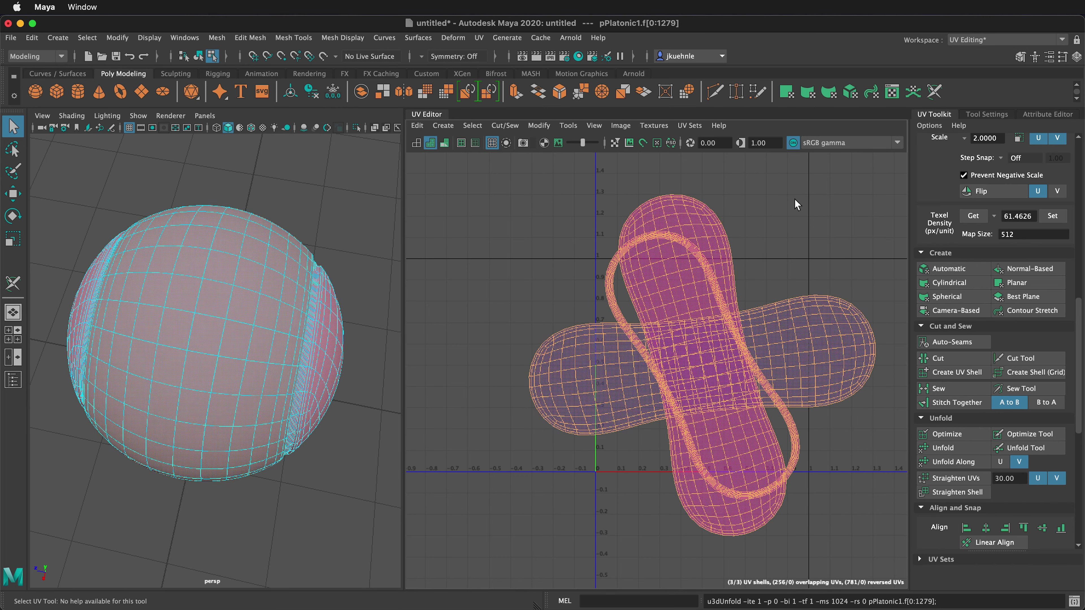
- Straighten the vertical and horizontal panels using Orient to Edges on an edge loop of each
click(797, 249)
right_drag(832, 341, 830, 305)
scroll(677, 267, up, 2)
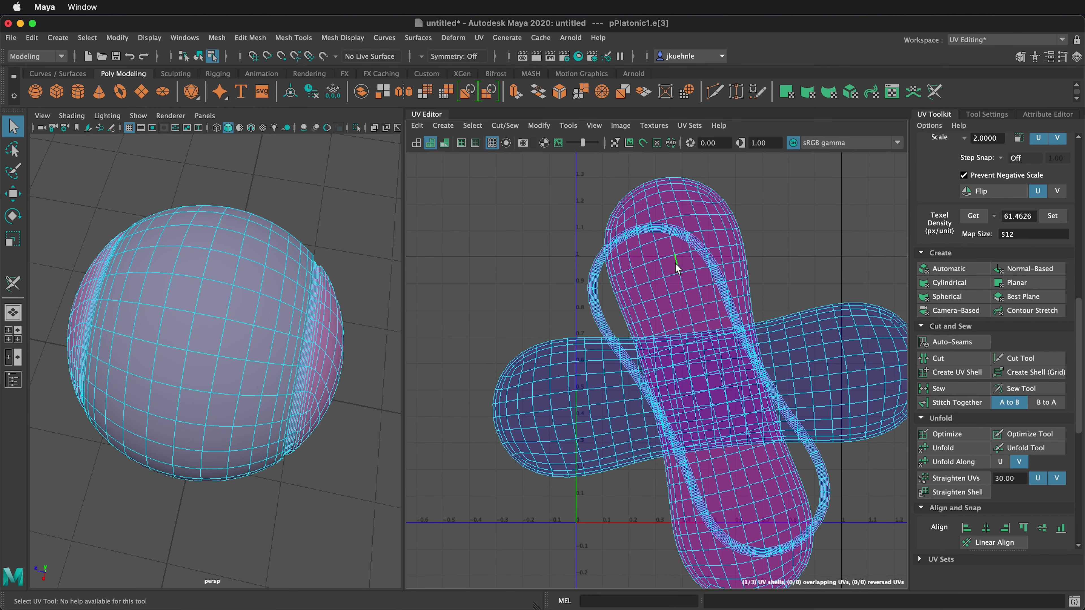
double_click(676, 266)
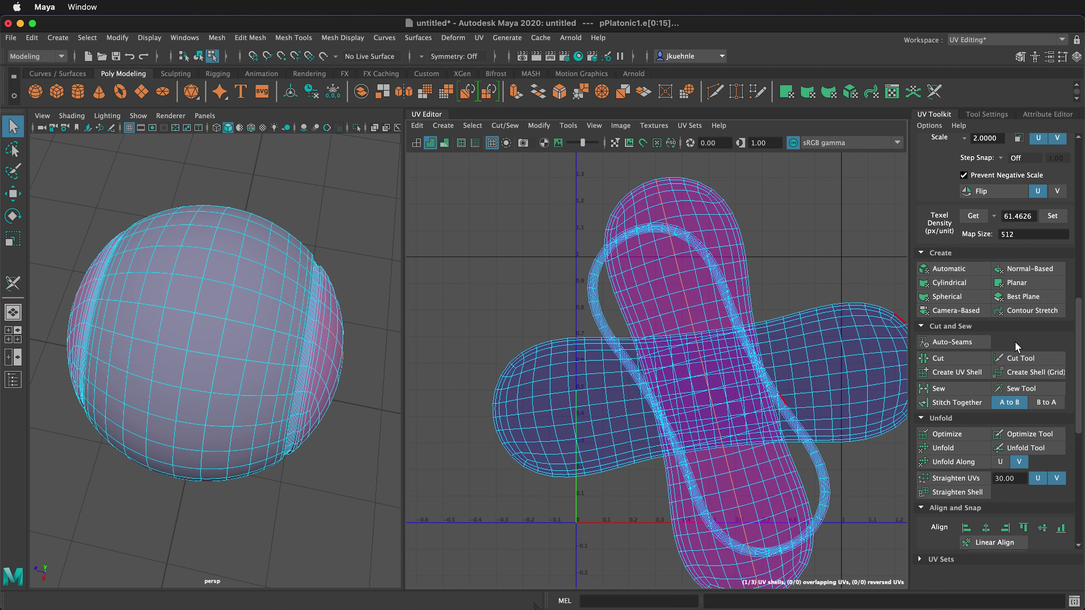
scroll(1038, 336, down, 3)
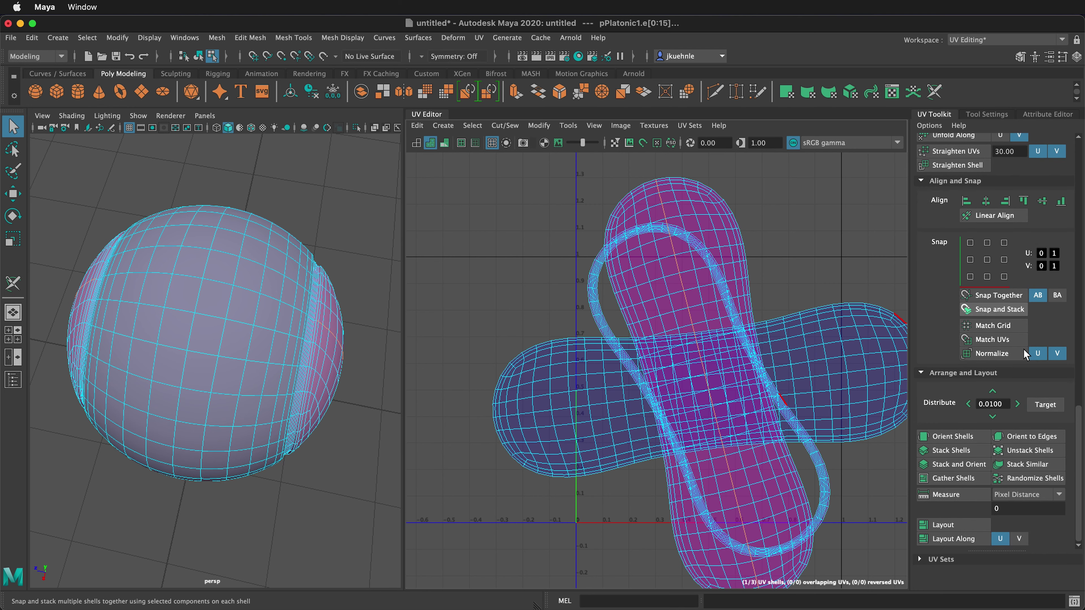
click(1024, 437)
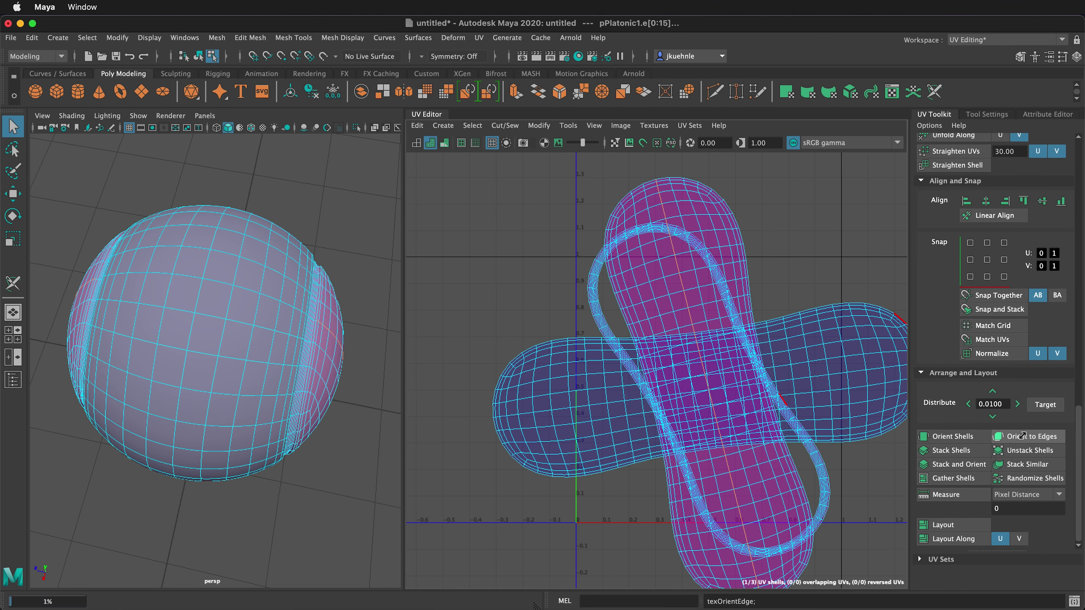
scroll(648, 335, down, 2)
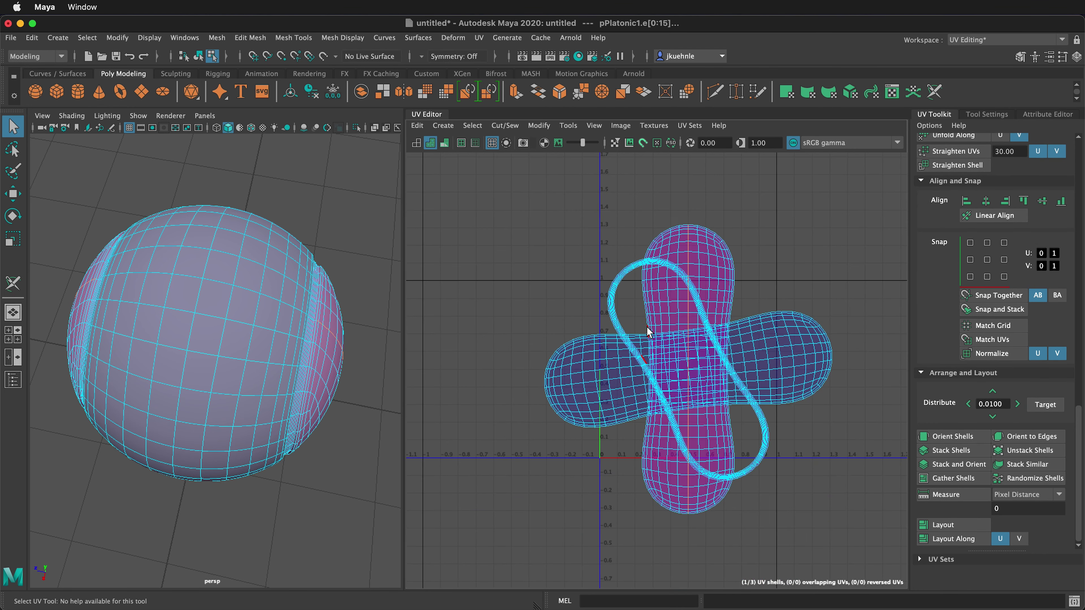
double_click(802, 356)
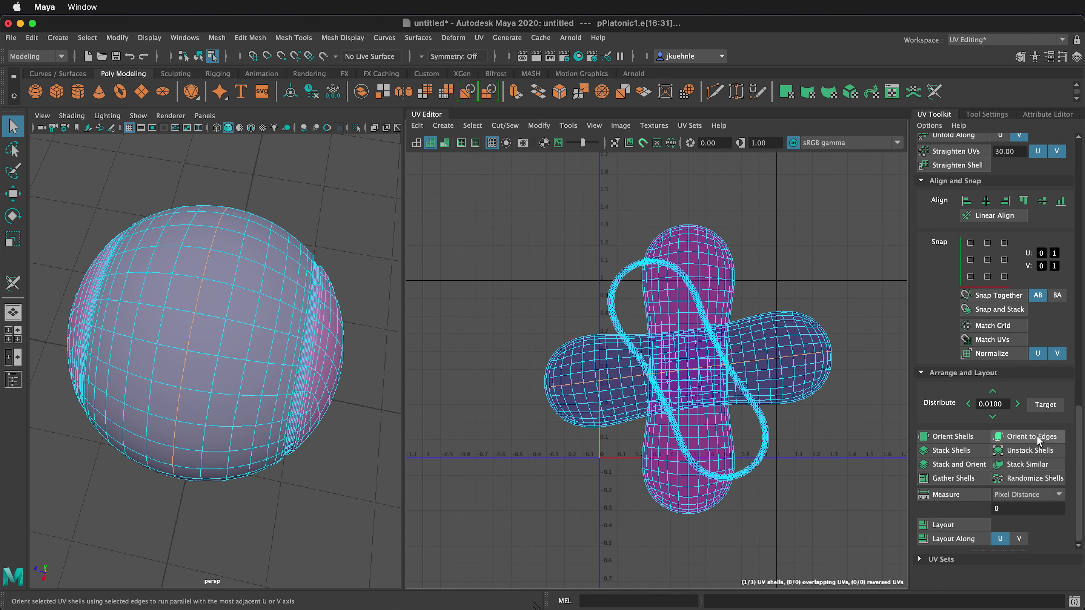
click(1025, 436)
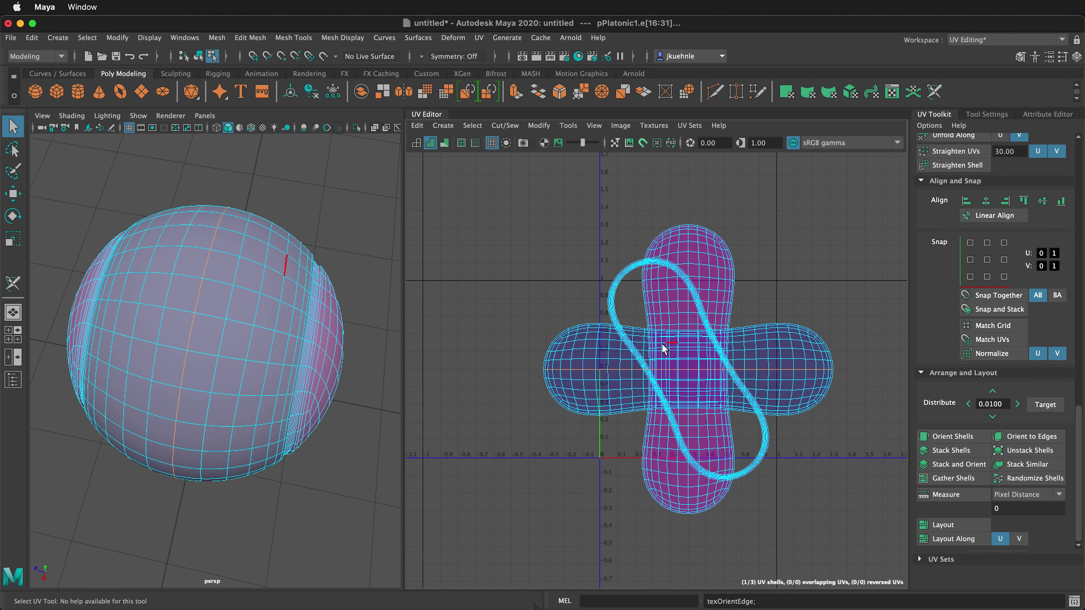
scroll(995, 342, up, 15)
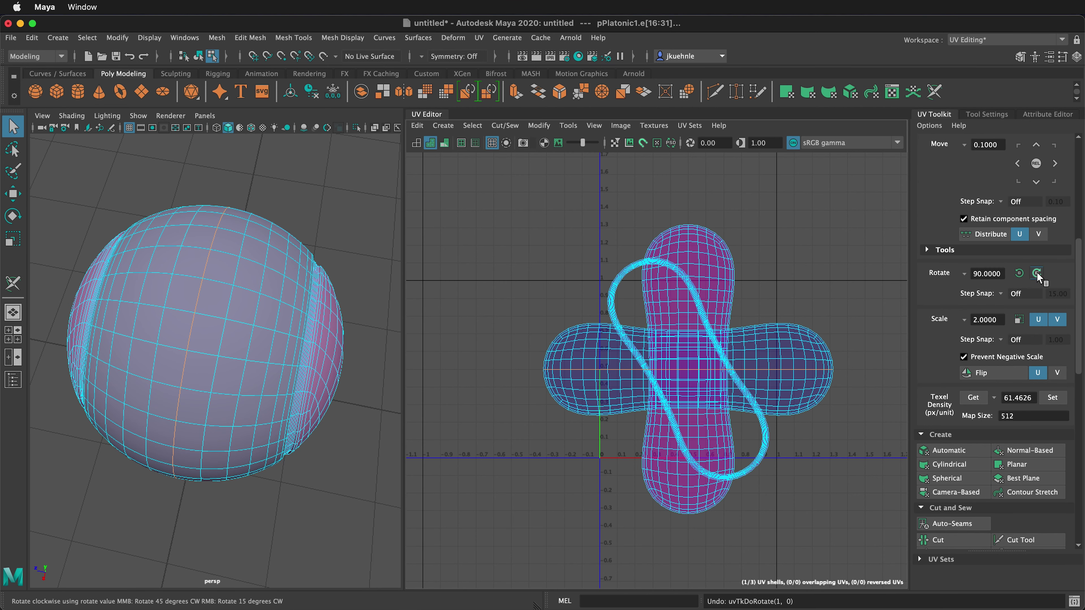
- Rotate the horizontal panel's UV shell 90 degrees so it stands upright
right_drag(735, 357, 748, 351)
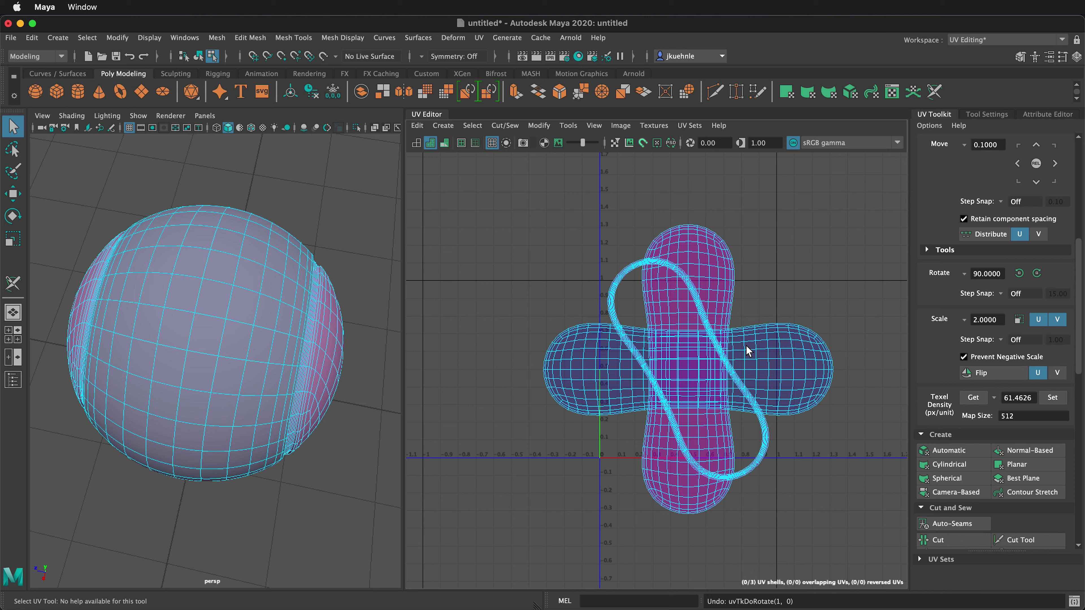
click(780, 348)
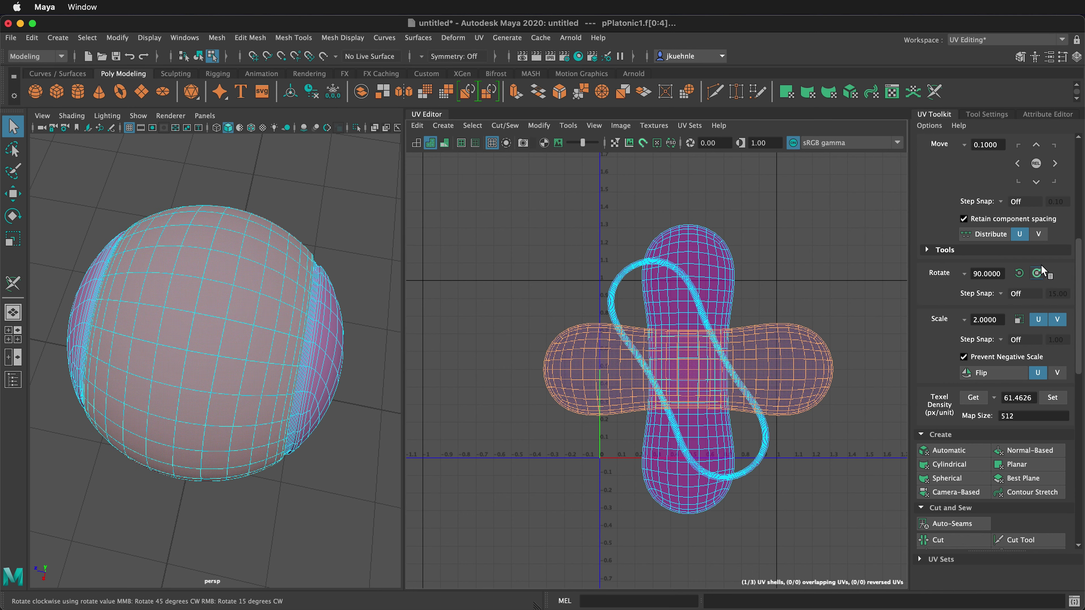
click(1037, 274)
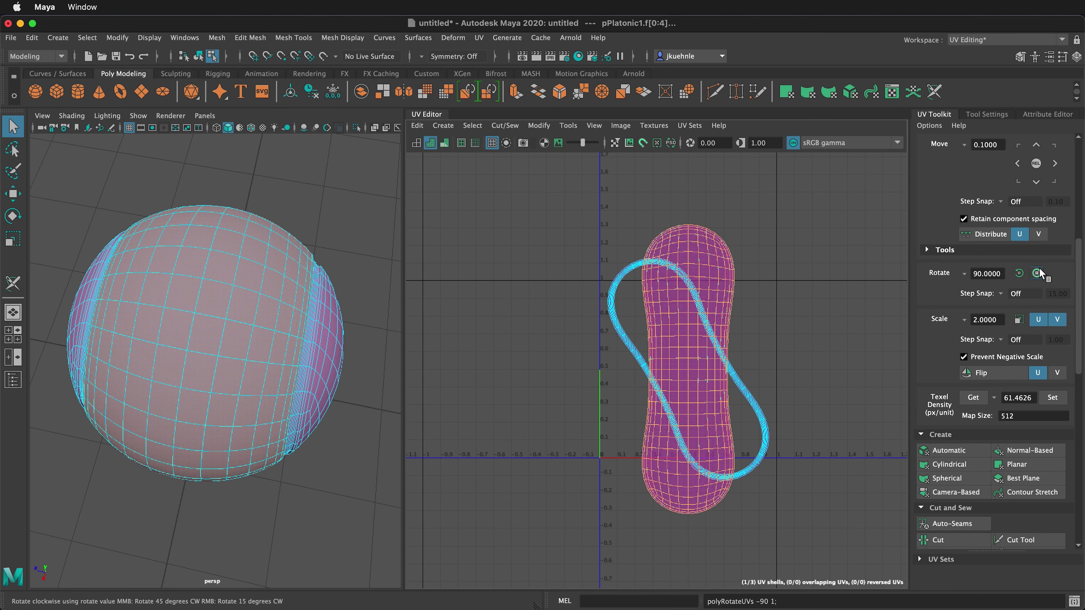
click(742, 359)
scroll(742, 359, up, 2)
scroll(742, 359, up, 6)
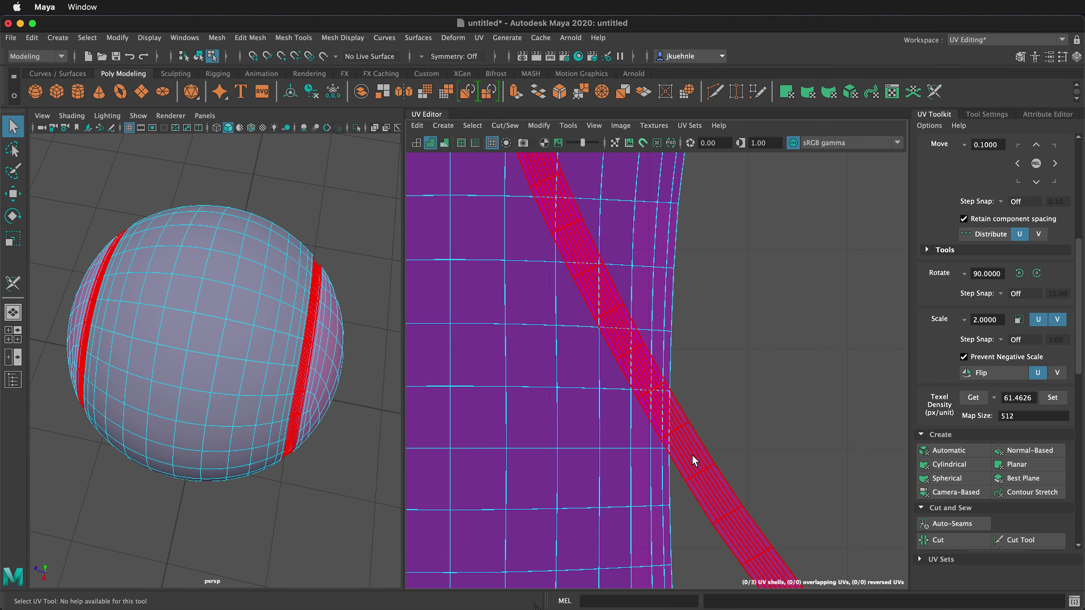
- Orient the seam strip shell to two of its selected edges so it stands vertically
click(694, 461)
right_click(680, 449)
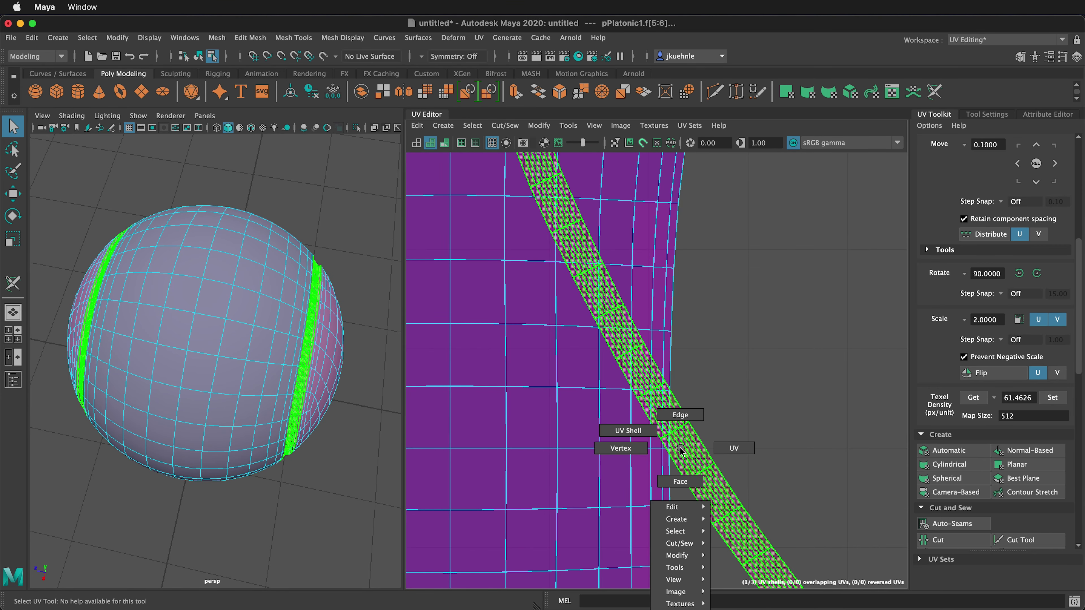
click(682, 415)
scroll(809, 306, down, 8)
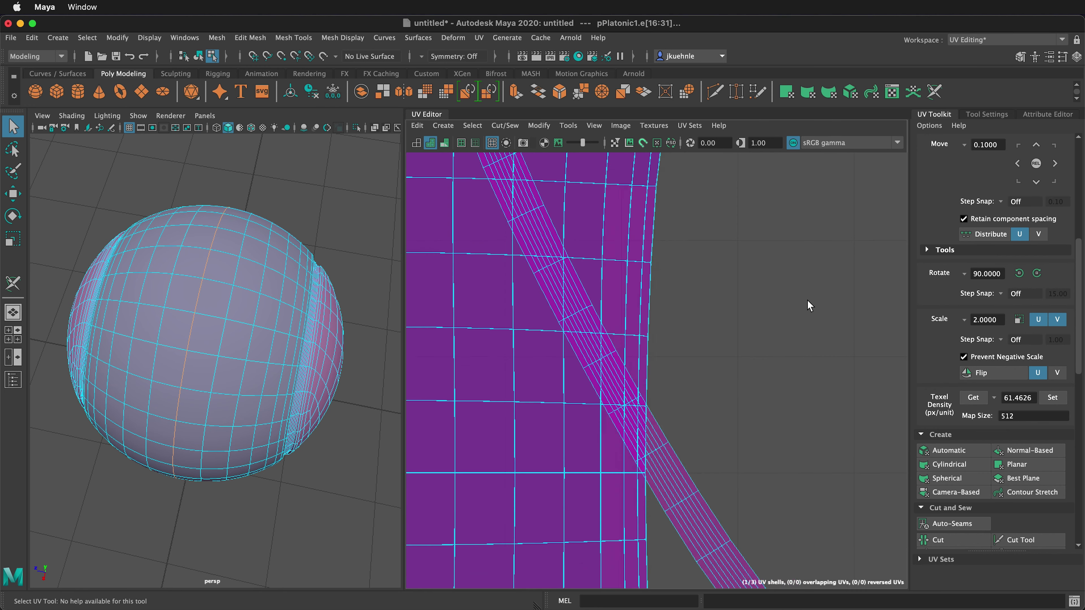
scroll(807, 309, down, 2)
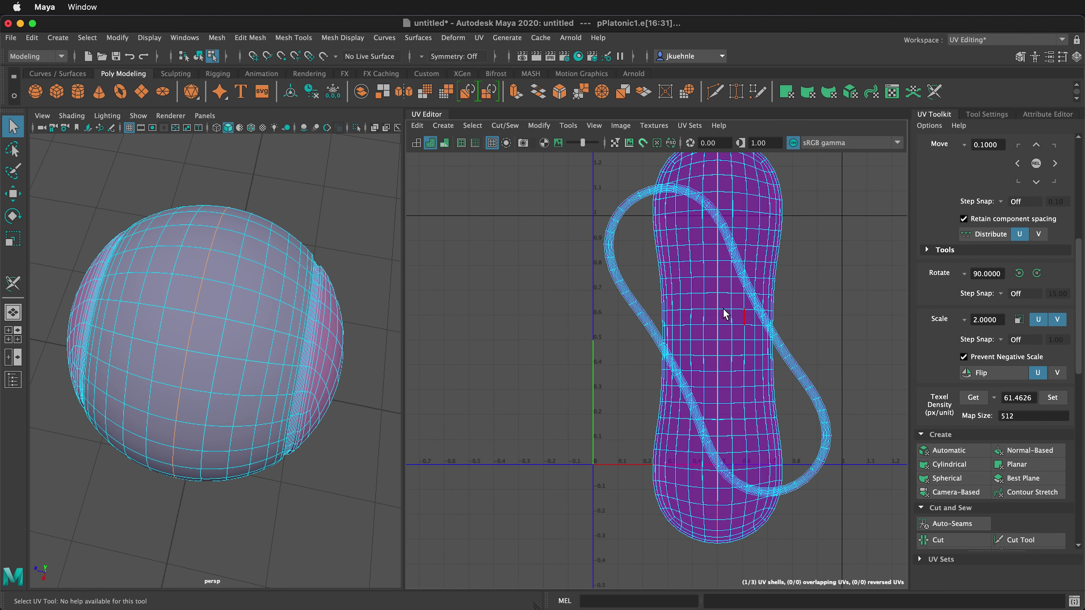
scroll(641, 188, up, 10)
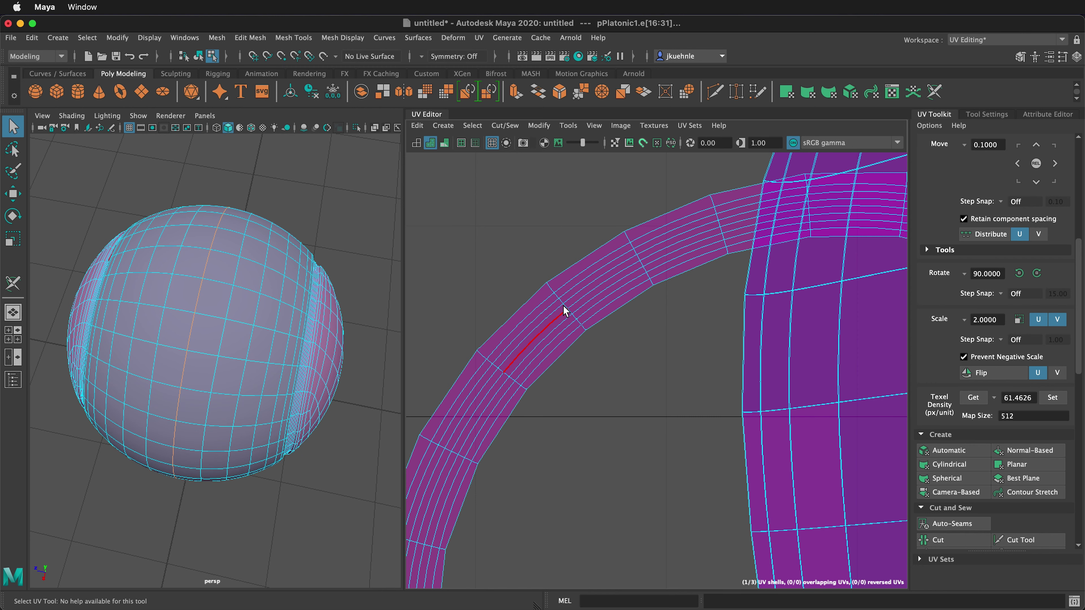
scroll(555, 301, up, 8)
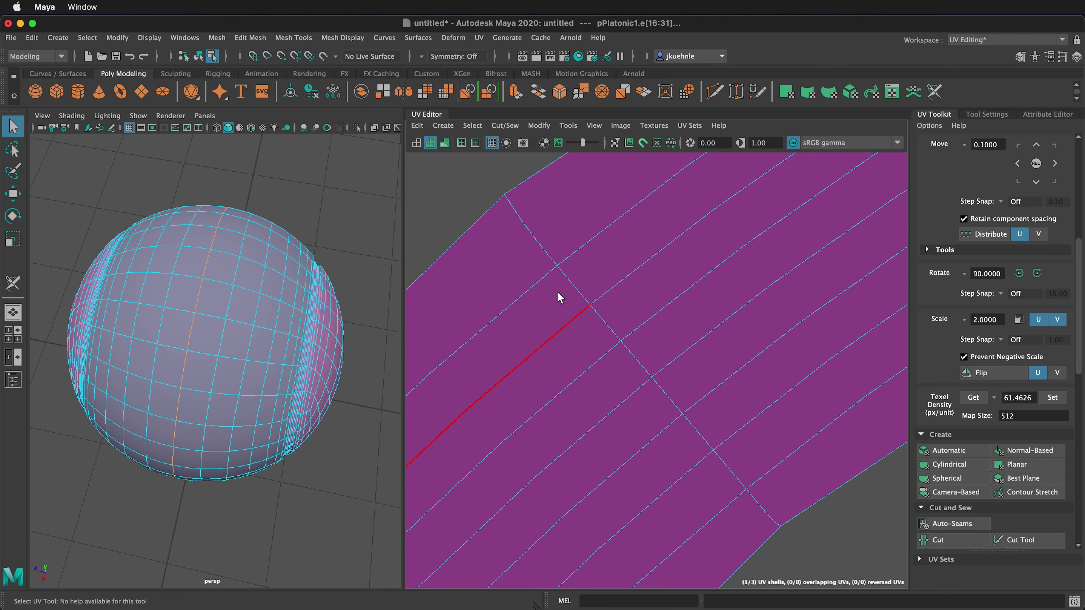
click(582, 304)
shift+click(728, 470)
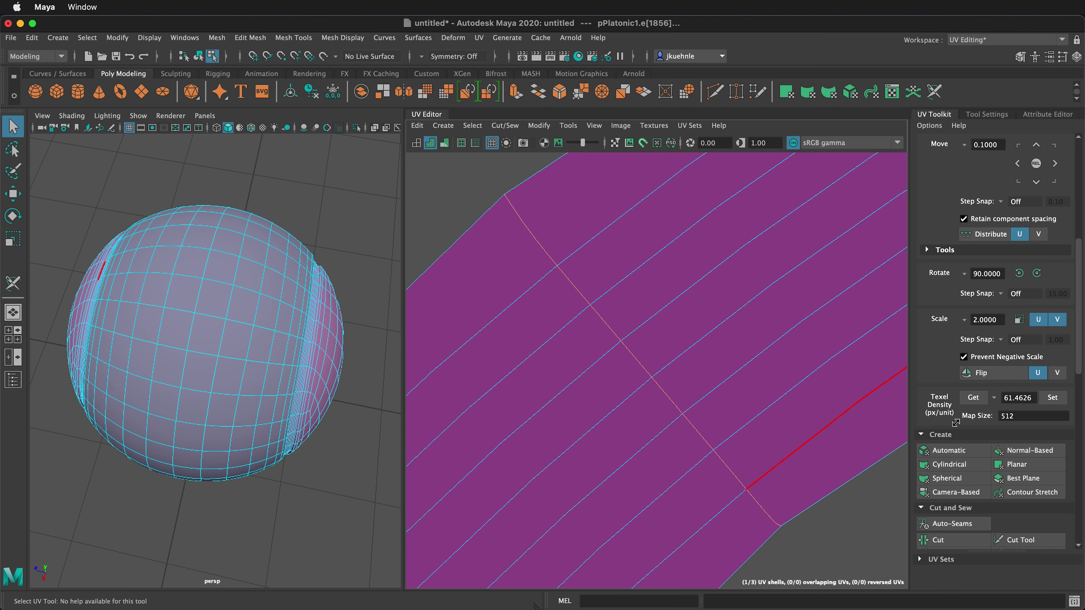
scroll(1029, 444, down, 5)
scroll(1009, 419, down, 8)
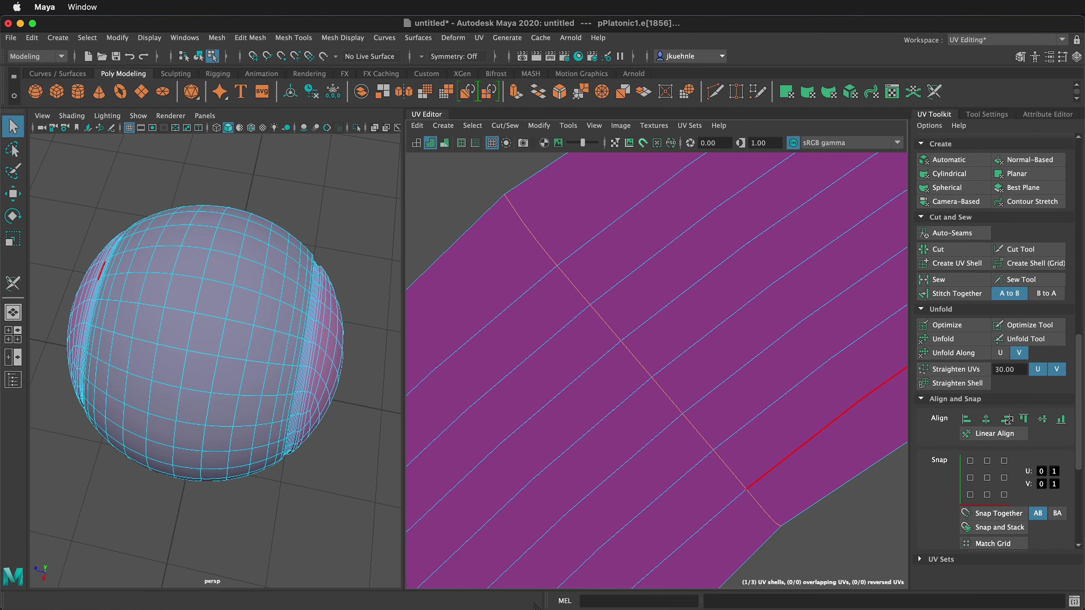
click(1019, 436)
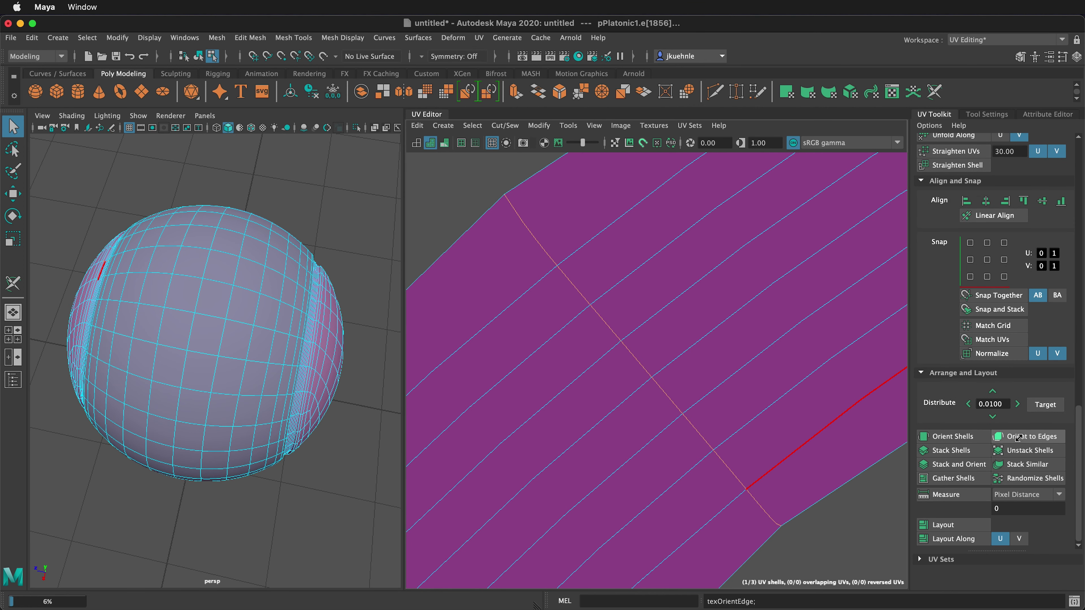
- Orient the panel shell to two selected vertical edges so it stands straight
scroll(764, 365, down, 5)
key(f)
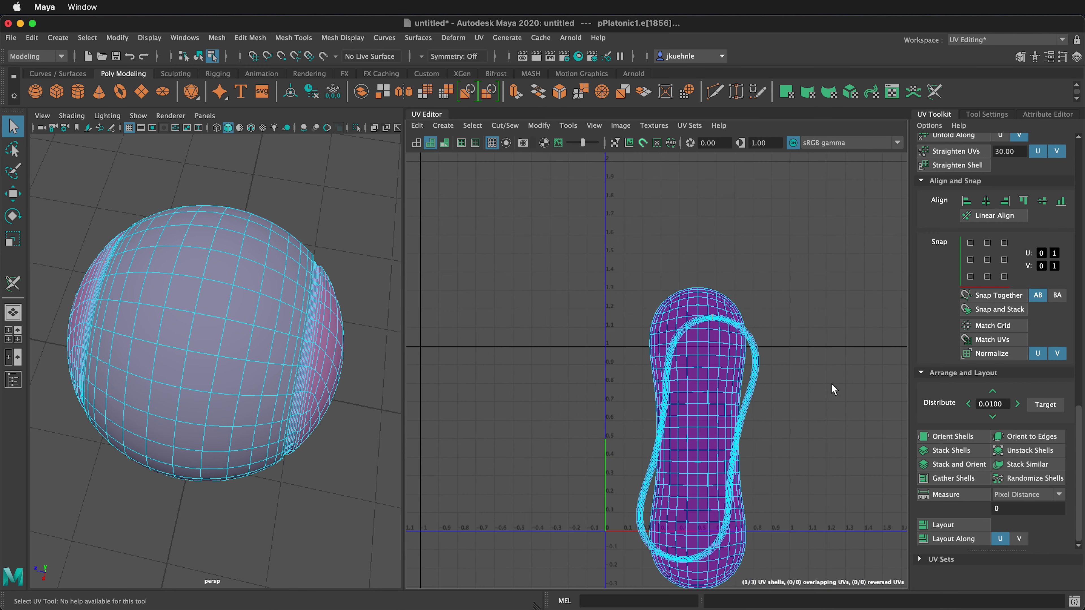
scroll(685, 310, up, 5)
scroll(683, 317, up, 3)
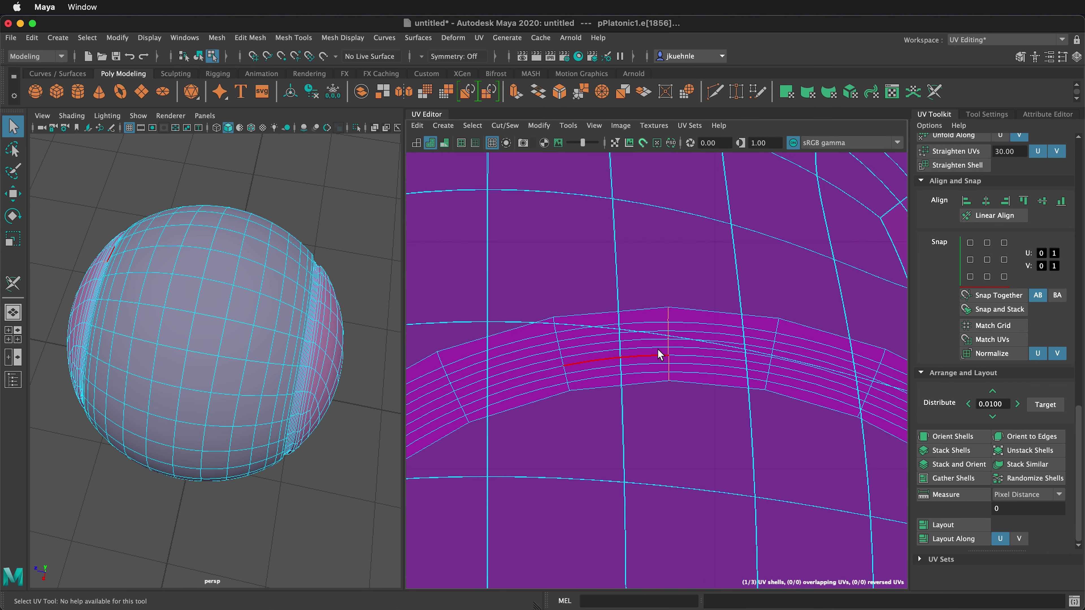
scroll(799, 338, up, 5)
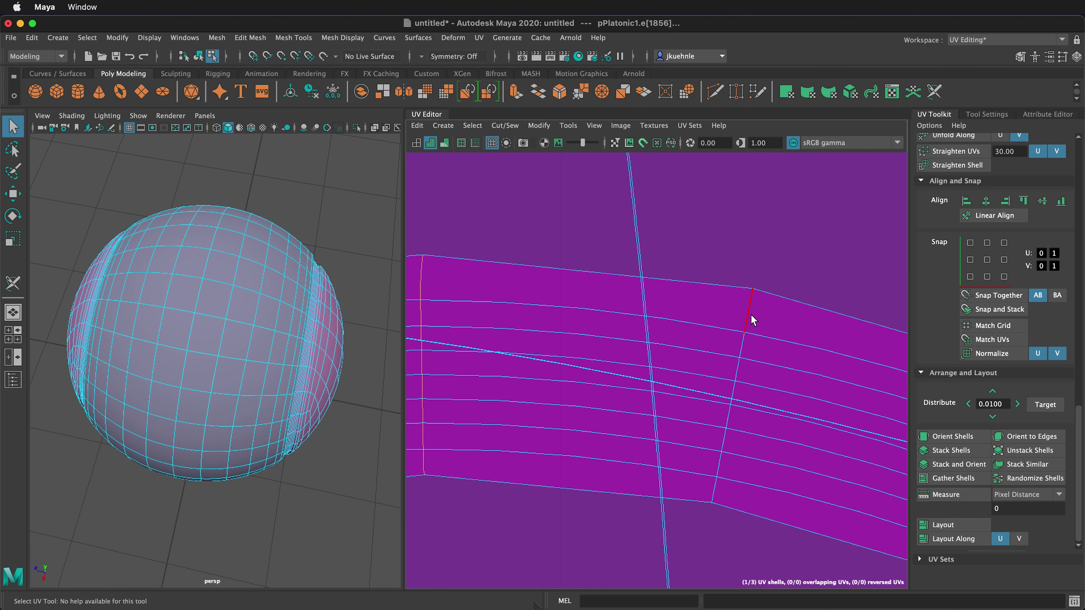
click(747, 315)
shift+click(716, 494)
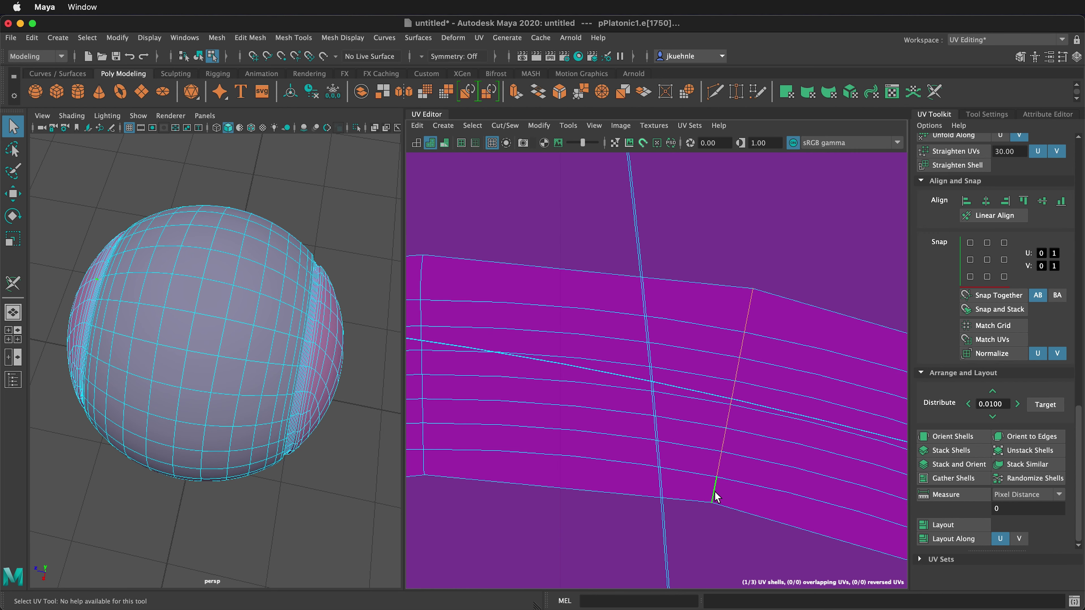
click(1030, 436)
scroll(811, 371, down, 10)
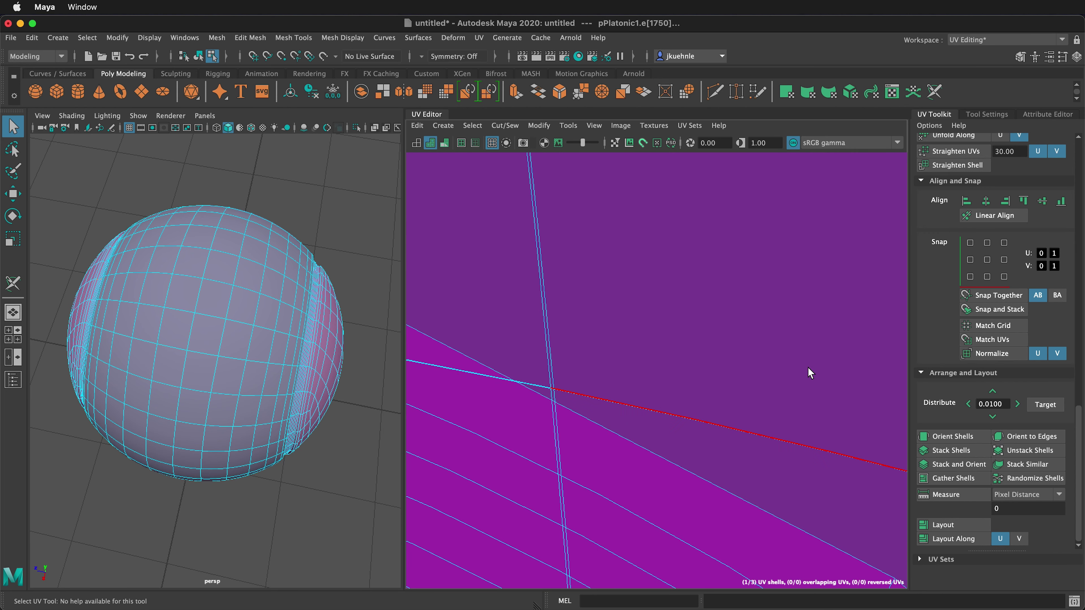
scroll(839, 512, down, 3)
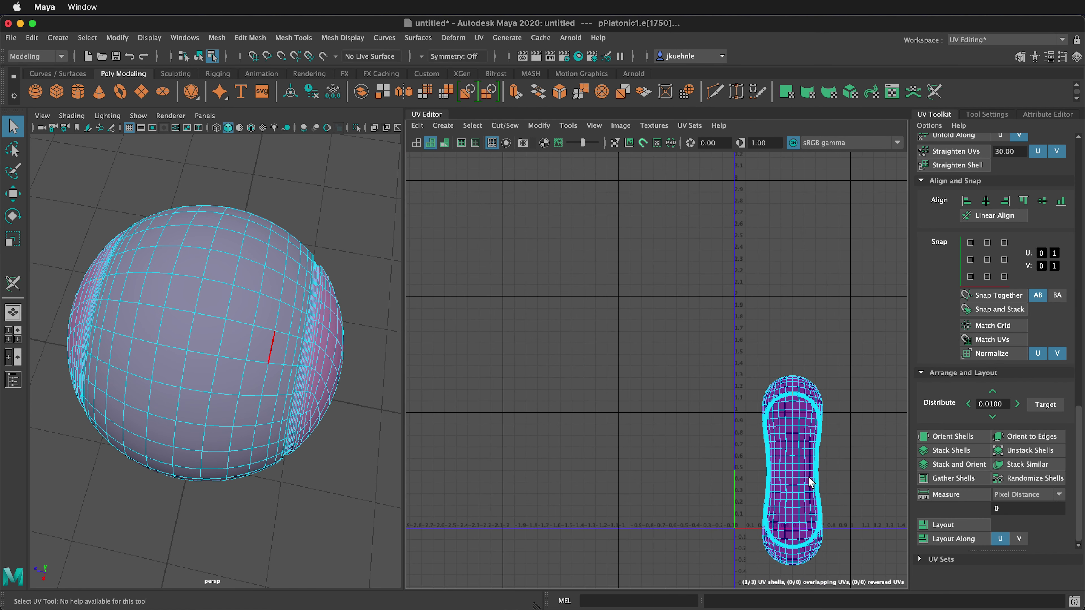
scroll(823, 498, down, 1)
scroll(824, 500, up, 6)
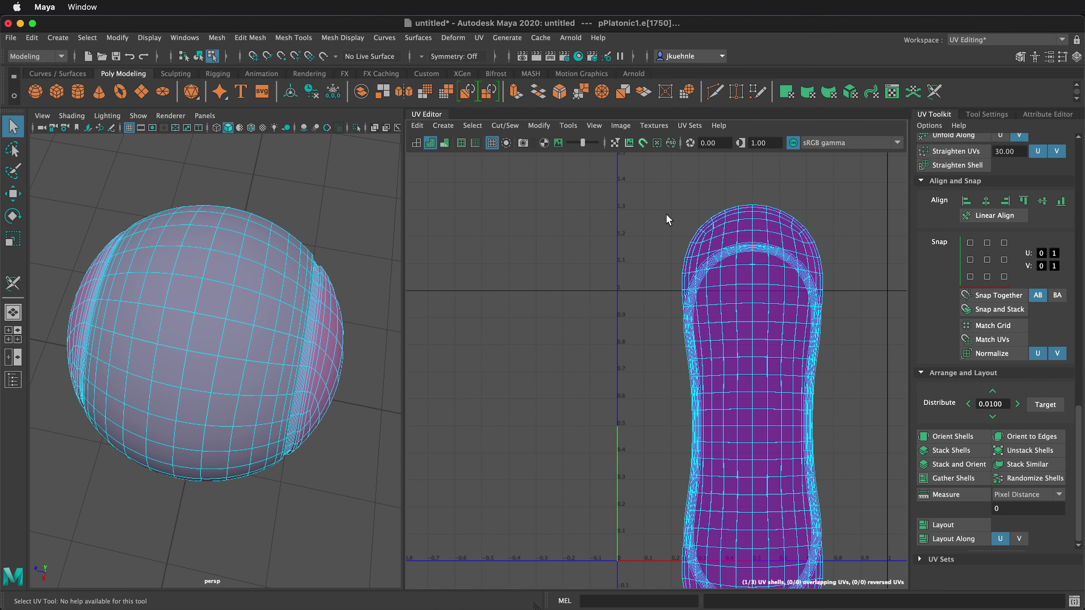
- Select all UVs and apply Modify > Normalize with Collectively enabled, preserving aspect ratio
key(ctrl+shift+a)
key(f)
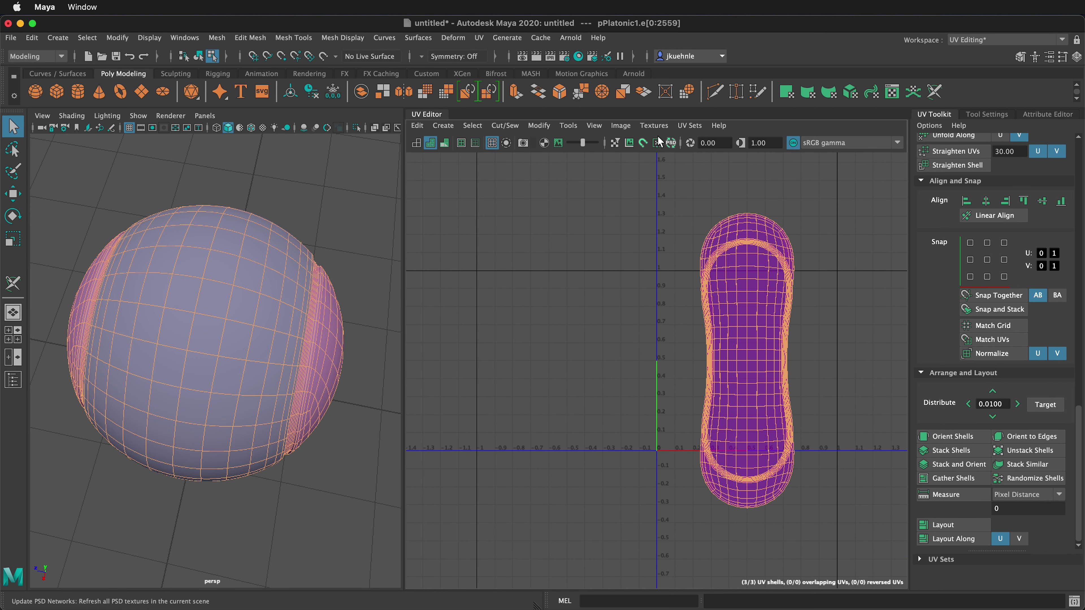
click(539, 125)
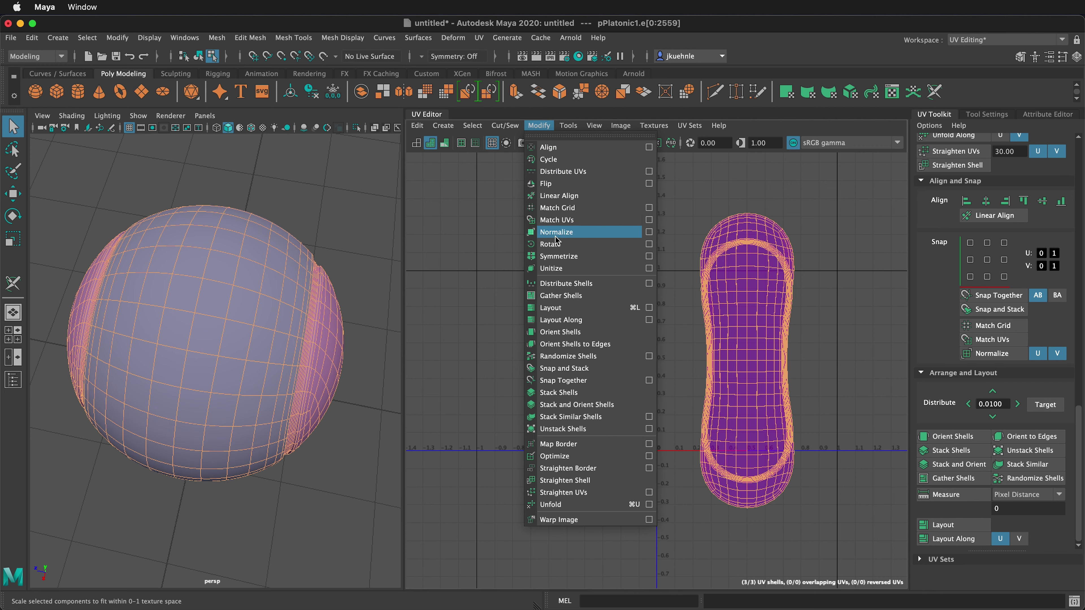
click(648, 232)
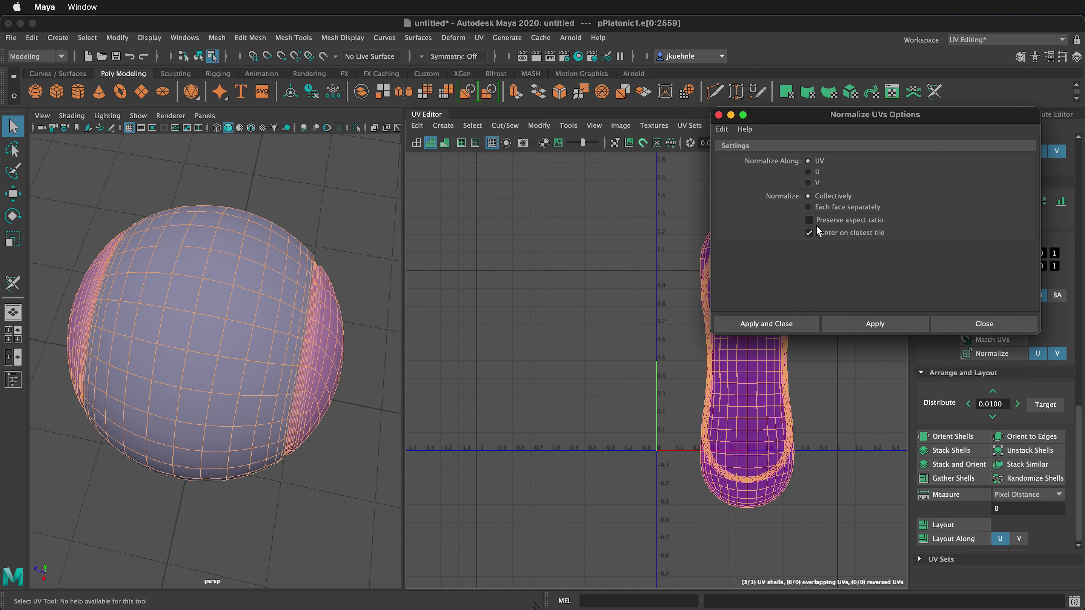
click(863, 325)
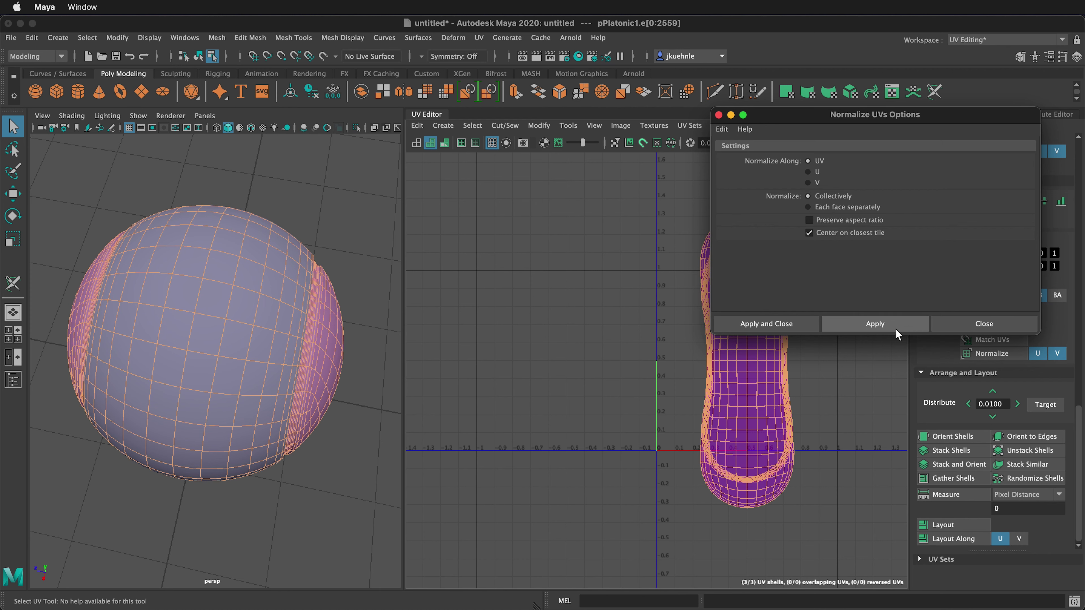
click(814, 319)
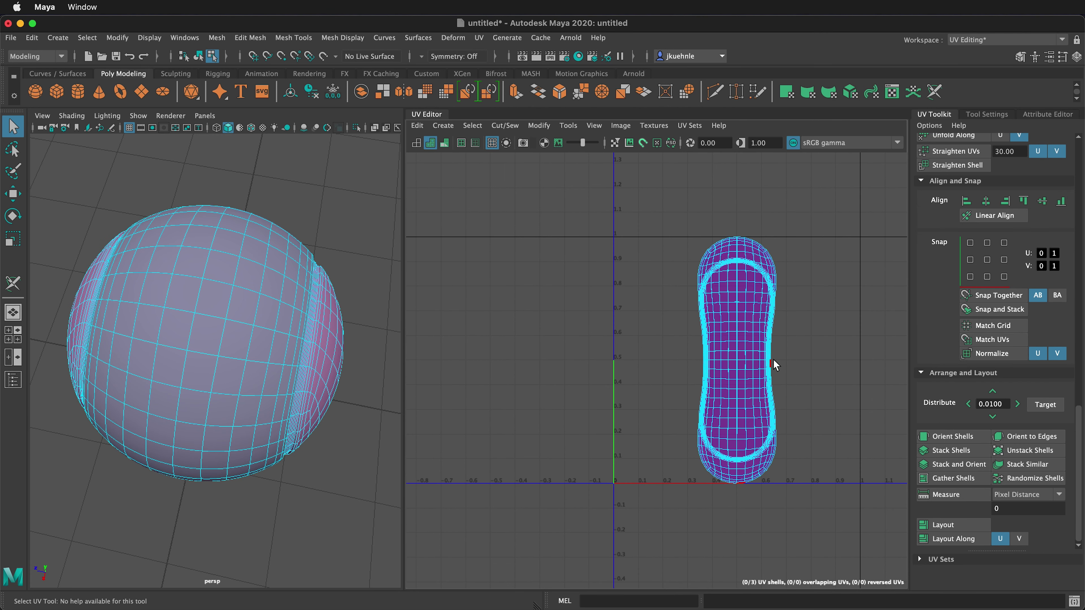
scroll(775, 365, up, 3)
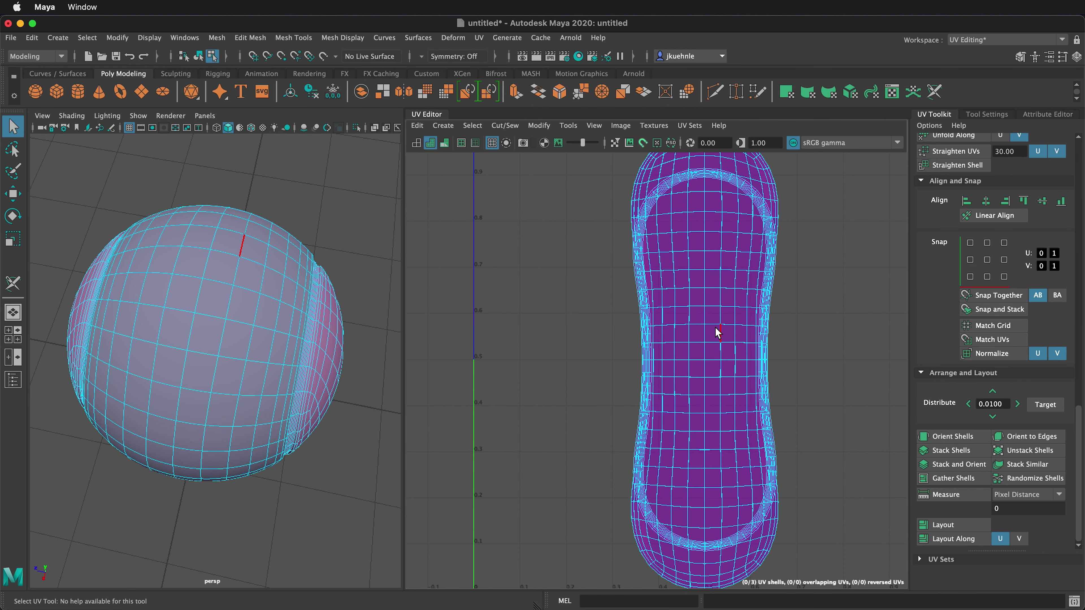
scroll(718, 332, down, 2)
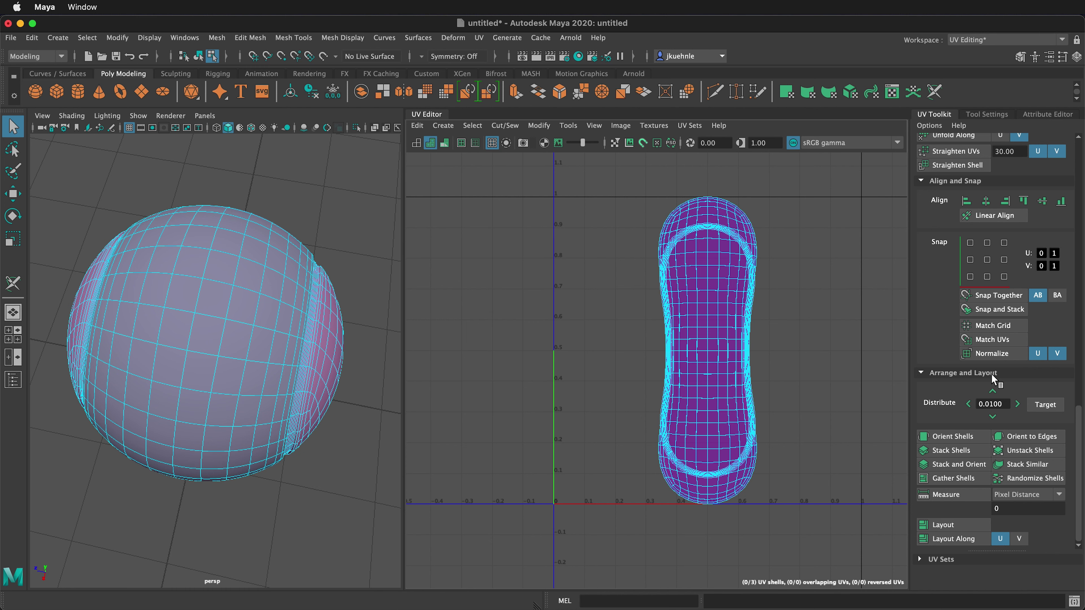
- Distribute the three selected UV shells rightward along U with 0.0100 padding
click(992, 404)
right_drag(768, 308, 726, 299)
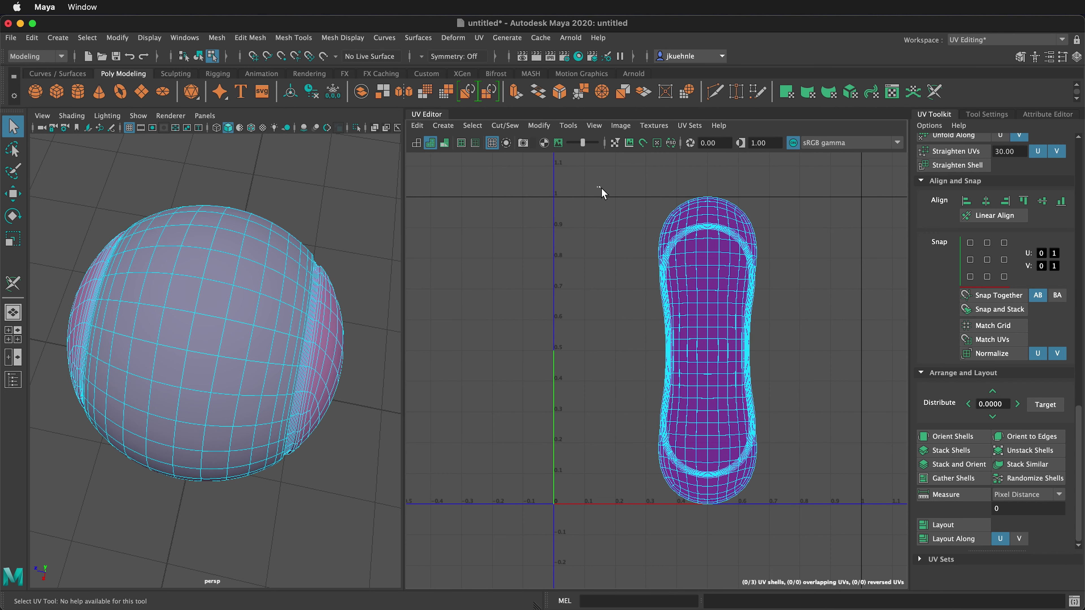
drag(600, 189, 801, 539)
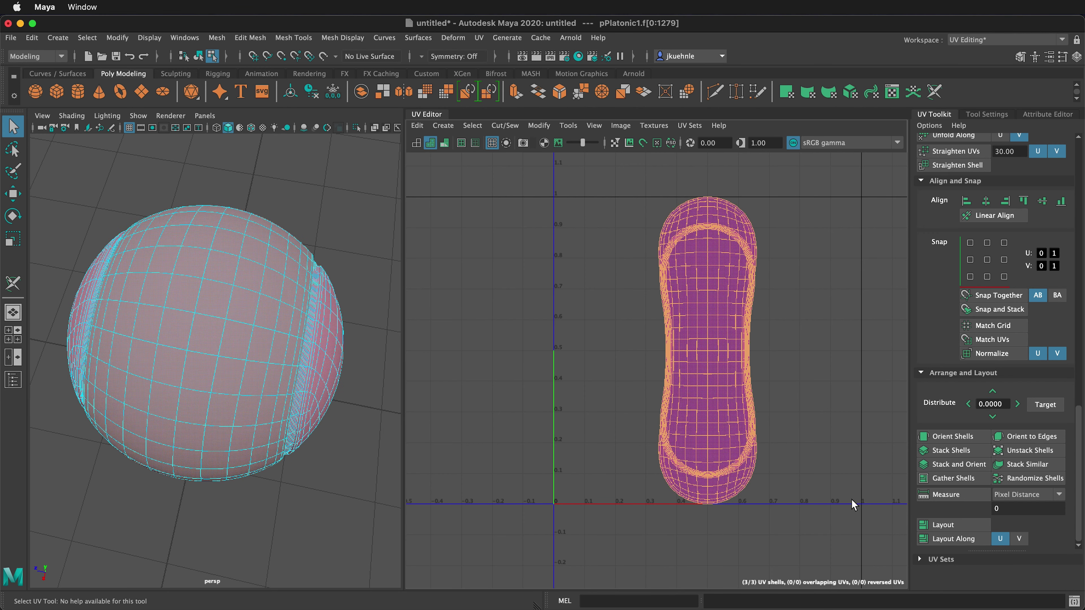
click(1017, 405)
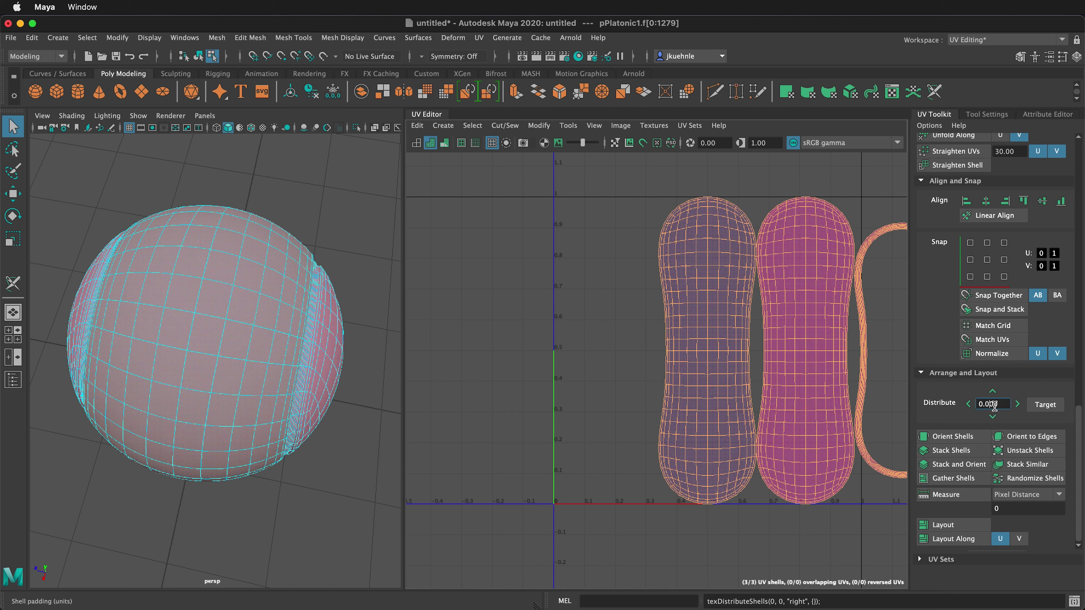
click(992, 392)
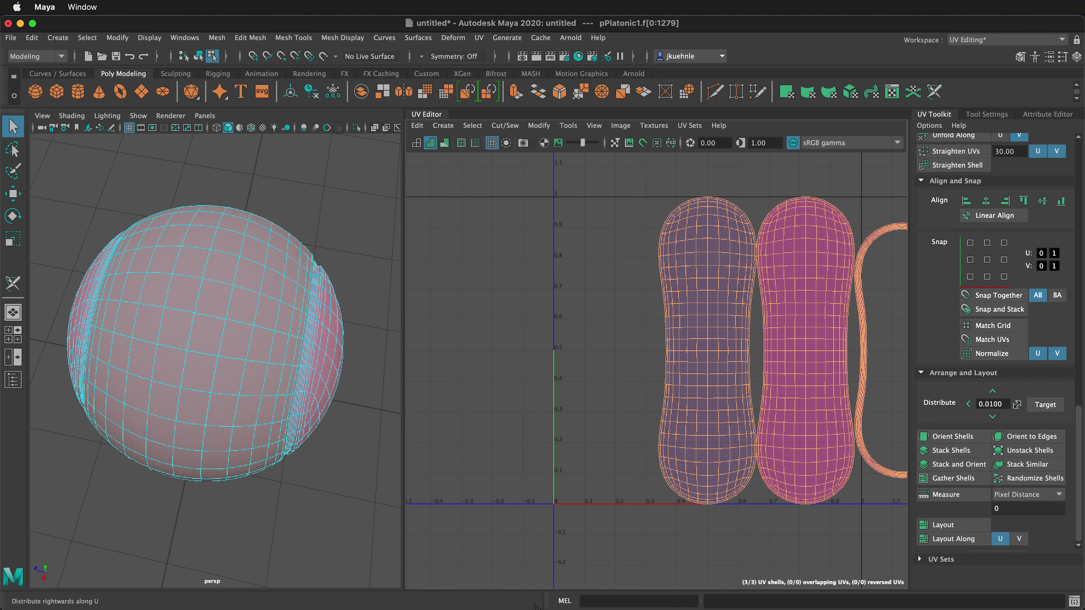
click(1018, 403)
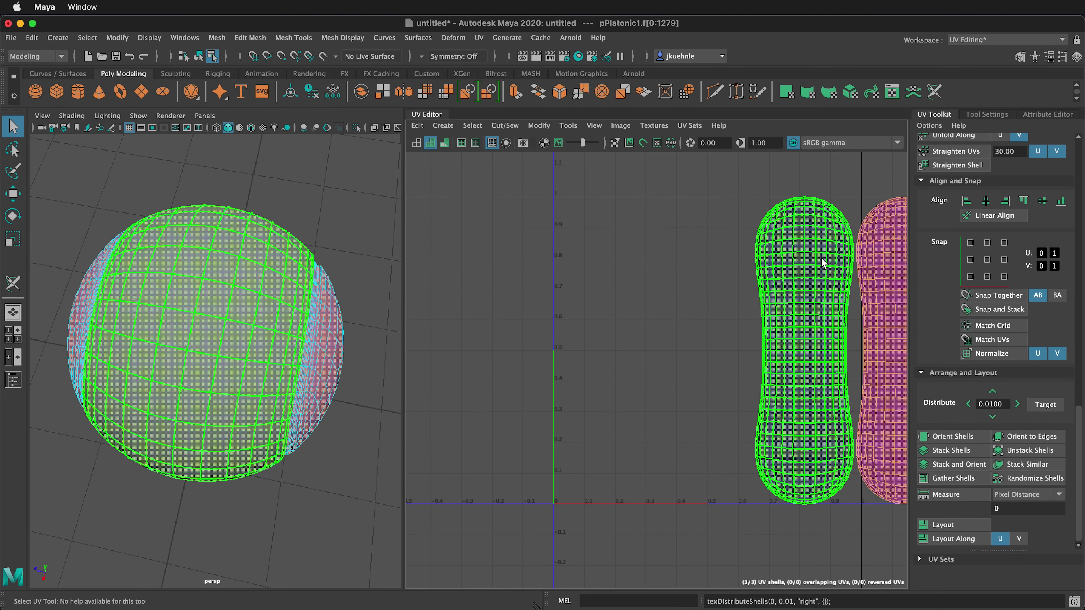
scroll(649, 315, down, 5)
drag(636, 246, 869, 457)
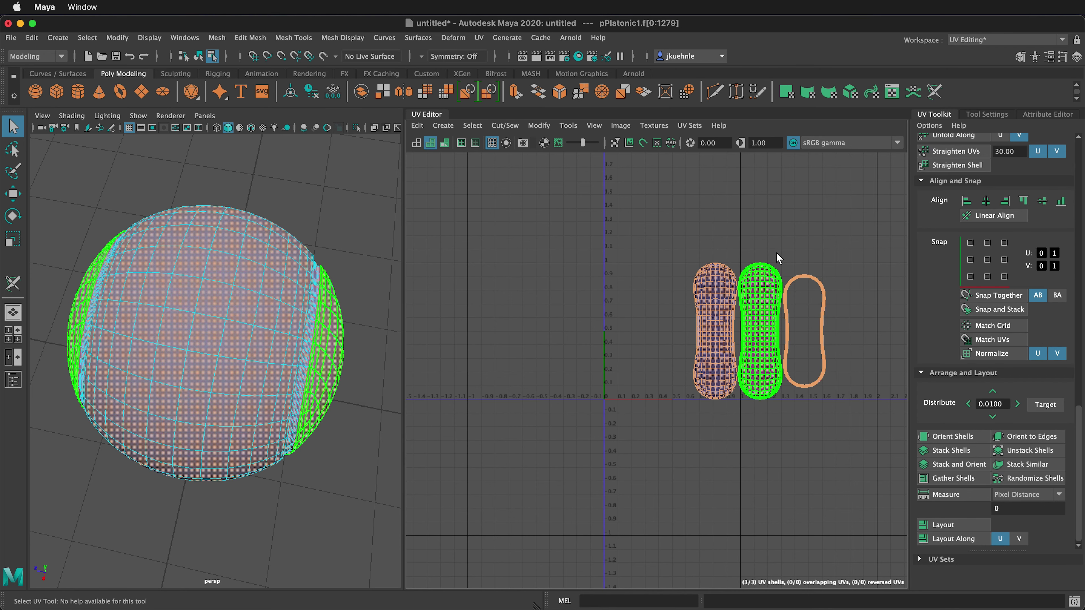
- Move the three UV shells left along U into the 0–1 square with the Move tool, then deselect
key(w)
scroll(774, 291, up, 4)
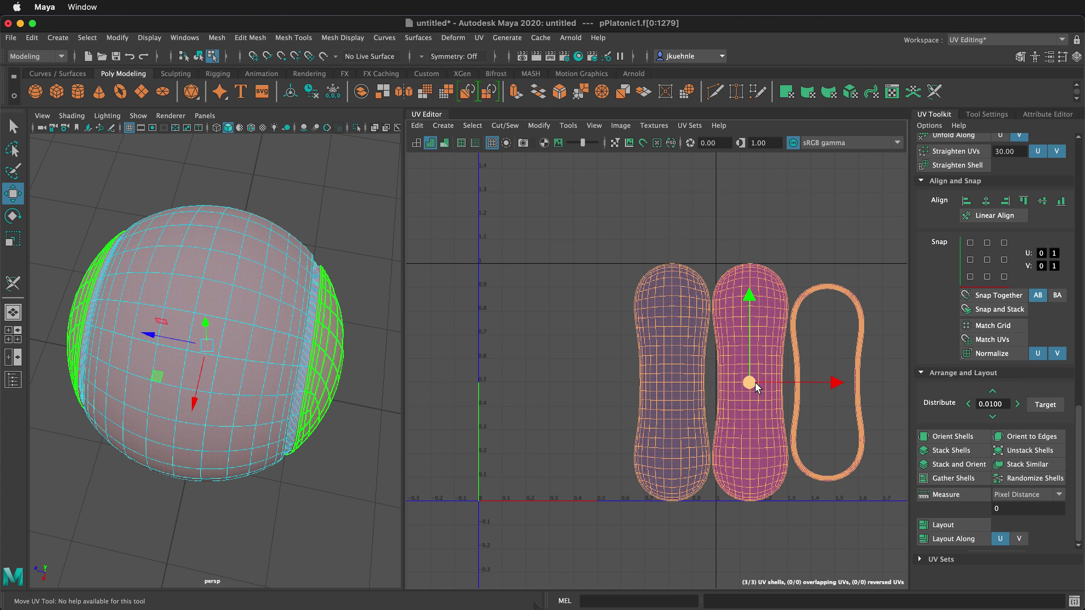
drag(813, 386, 660, 378)
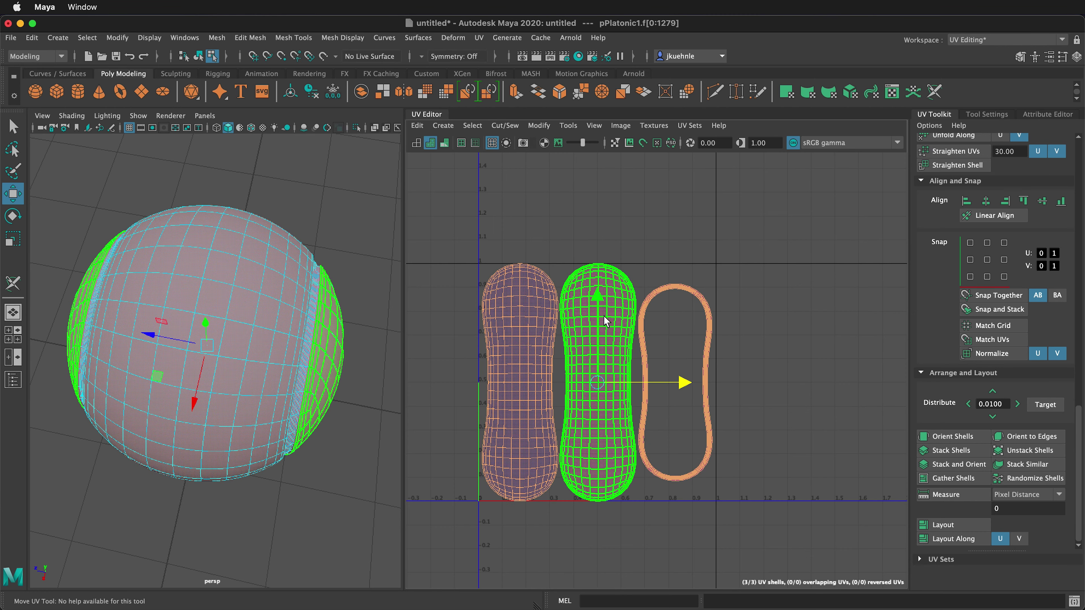
scroll(607, 321, up, 3)
scroll(743, 339, down, 3)
click(789, 364)
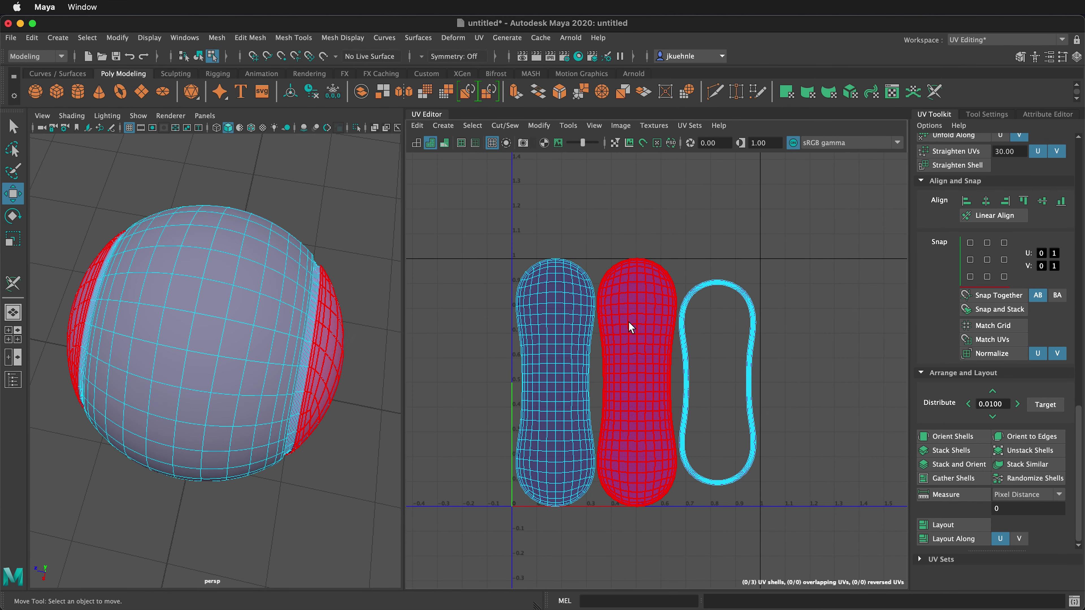
click(634, 311)
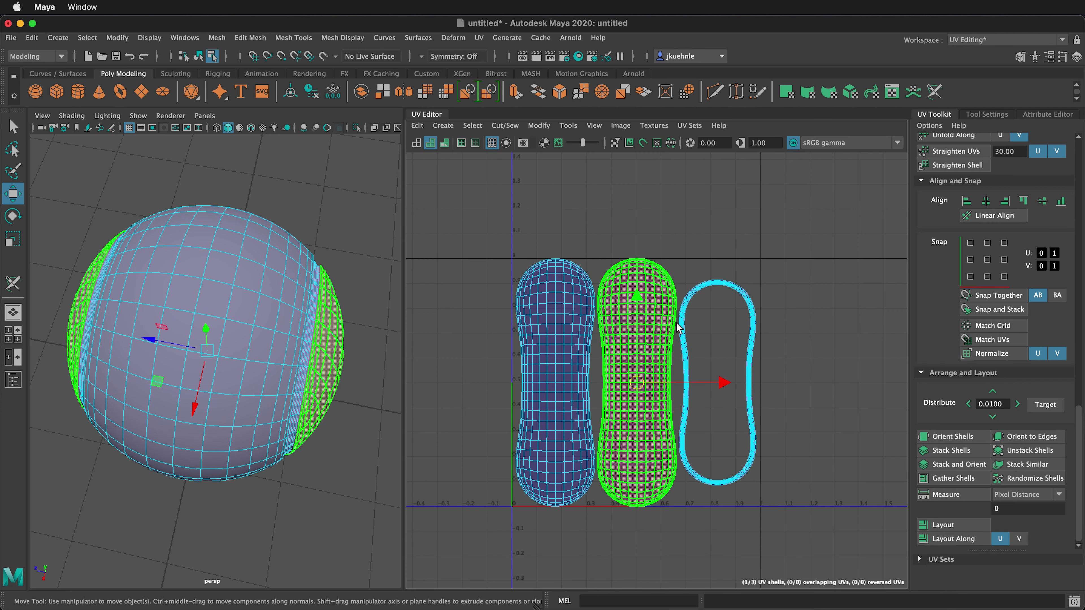
scroll(968, 258, up, 8)
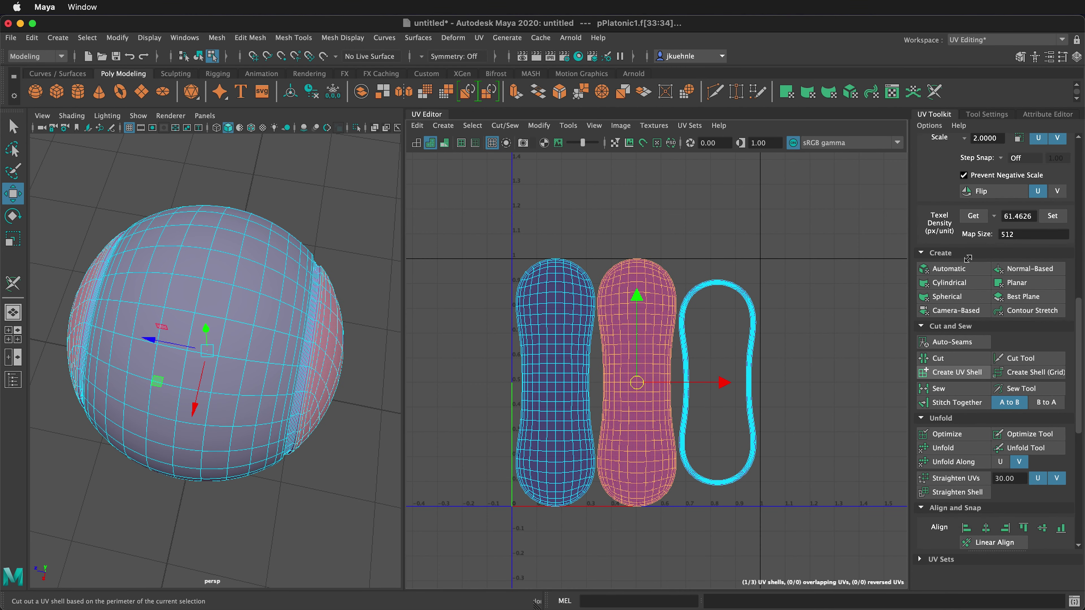
scroll(968, 258, up, 3)
click(561, 218)
key(a)
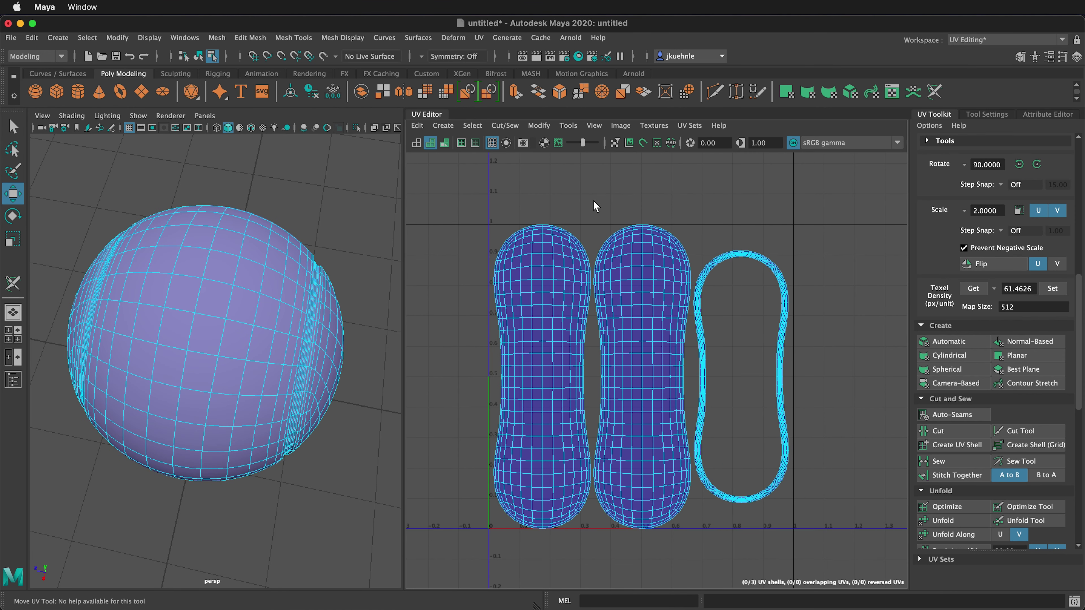
- Save a 2048 × 2048 UV Snapshot of all shells as tennisoutUVmap.iff
right_drag(595, 207, 529, 192)
drag(444, 195, 894, 582)
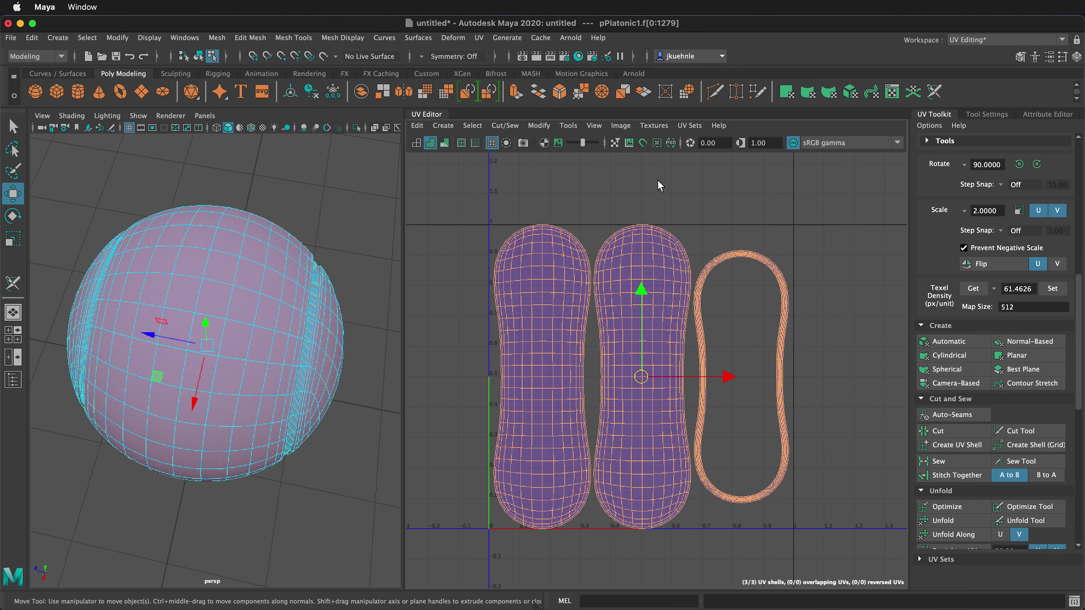
click(523, 143)
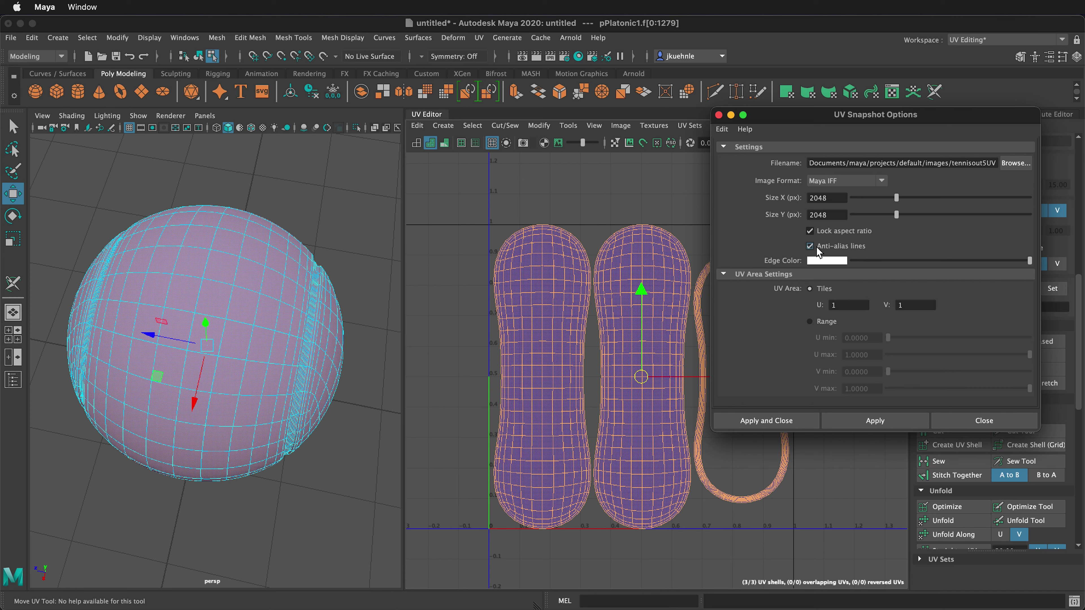
click(977, 165)
click(789, 418)
click(741, 552)
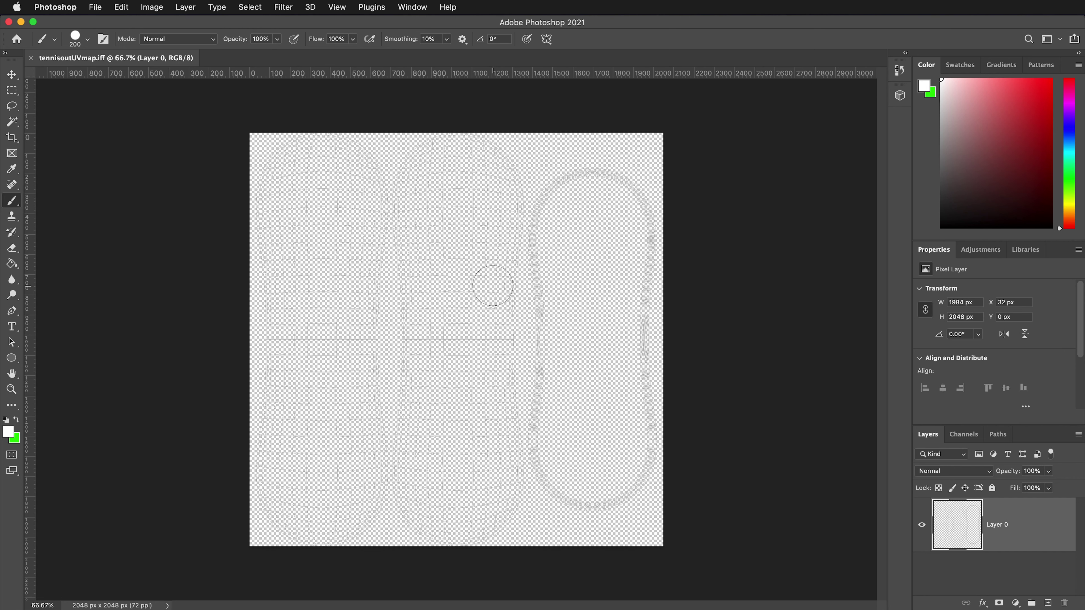
- Duplicate Layer 0 so a 'Layer 0 copy' sits above the original in the Layers panel
right_click(1011, 522)
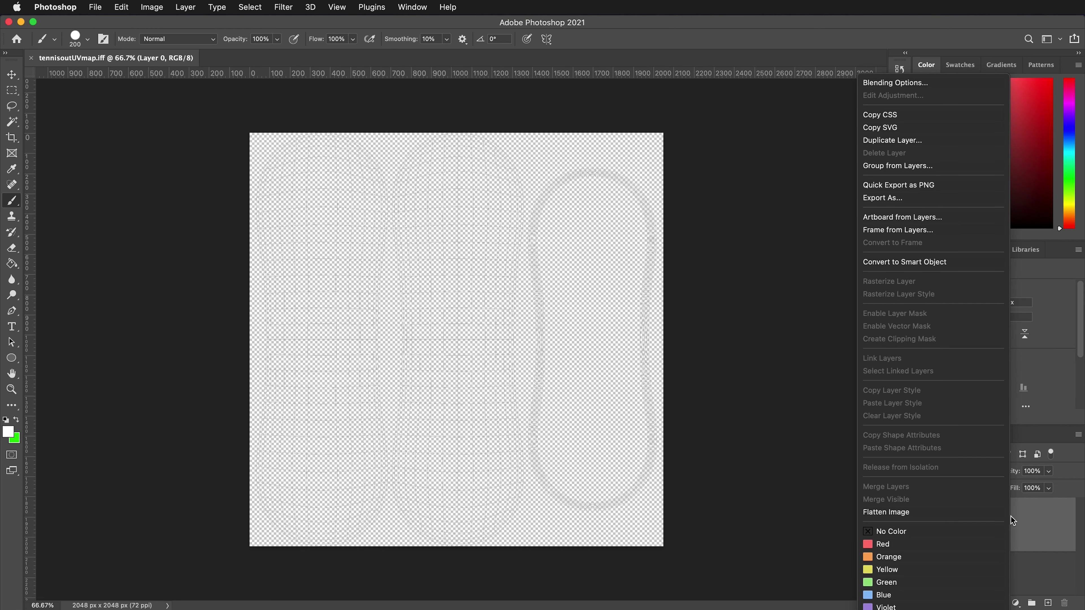
click(943, 138)
click(888, 452)
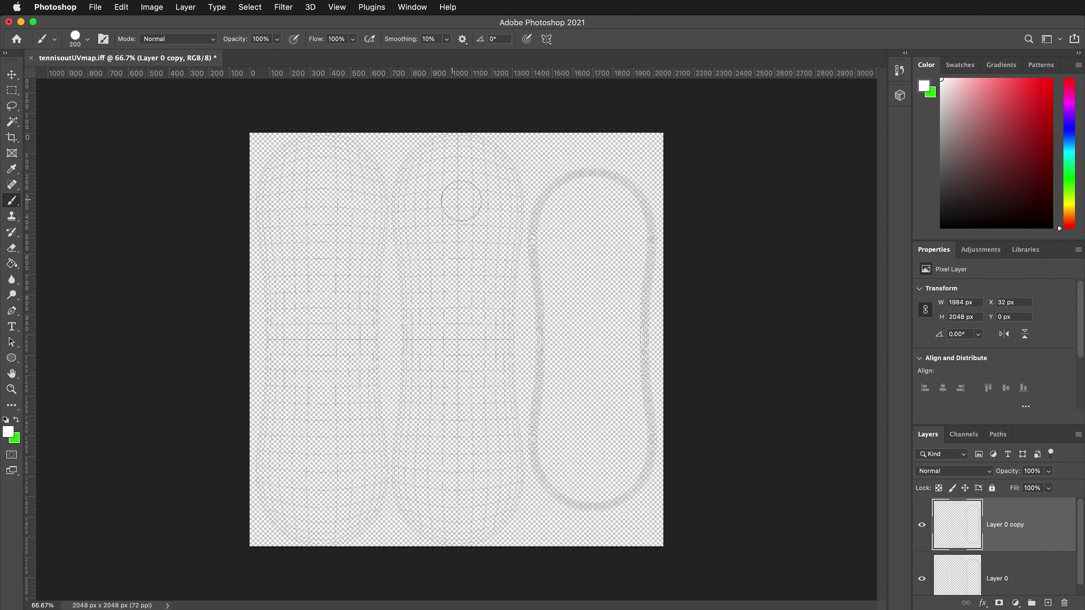
- Select the Paint Bucket tool and set its fill tolerance to 1
click(11, 264)
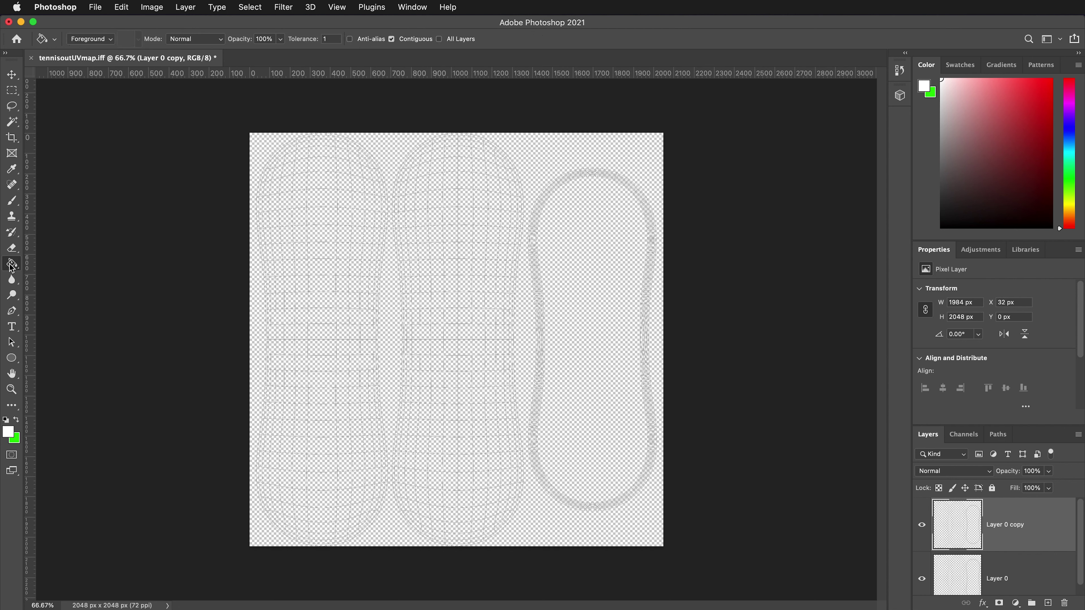
click(331, 39)
text(32)
text(1)
- Set the foreground to red and fill the seam ring's inside, the panel gap and the left strip
click(3, 421)
click(6, 435)
click(685, 302)
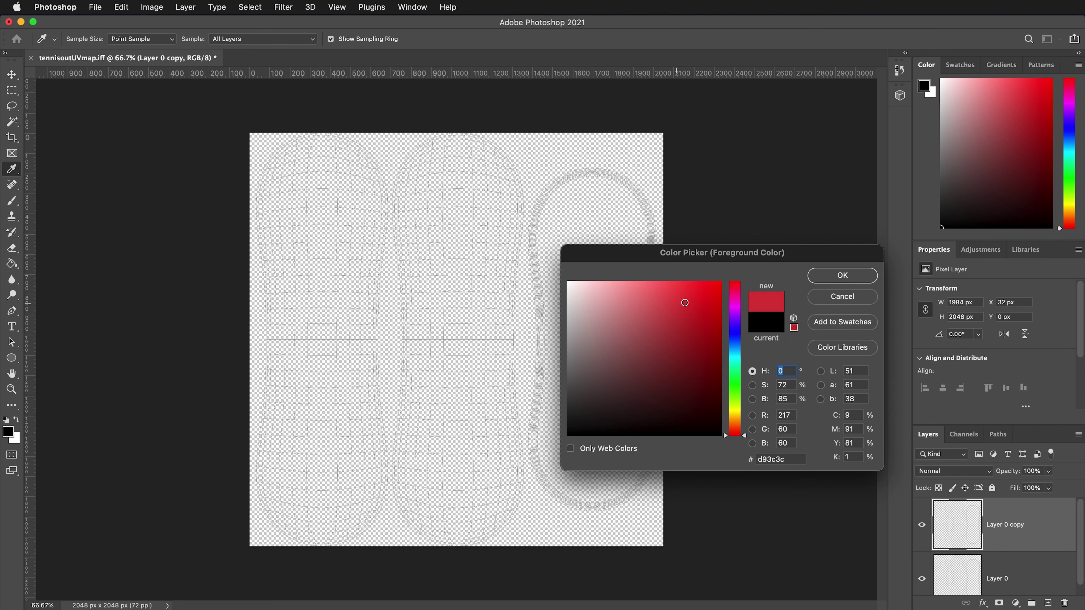
click(838, 276)
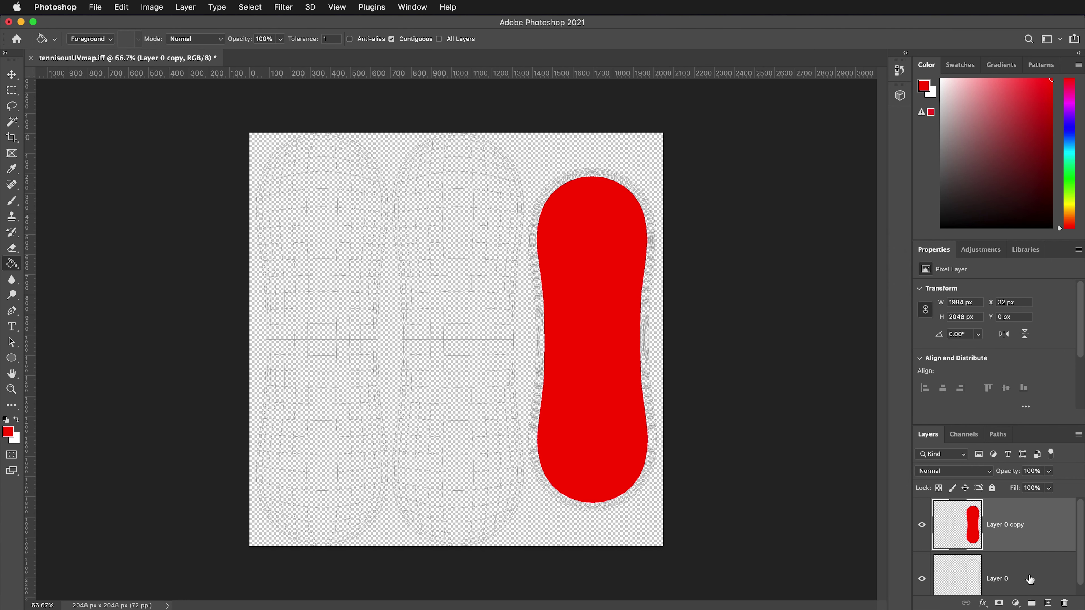
click(539, 145)
click(396, 148)
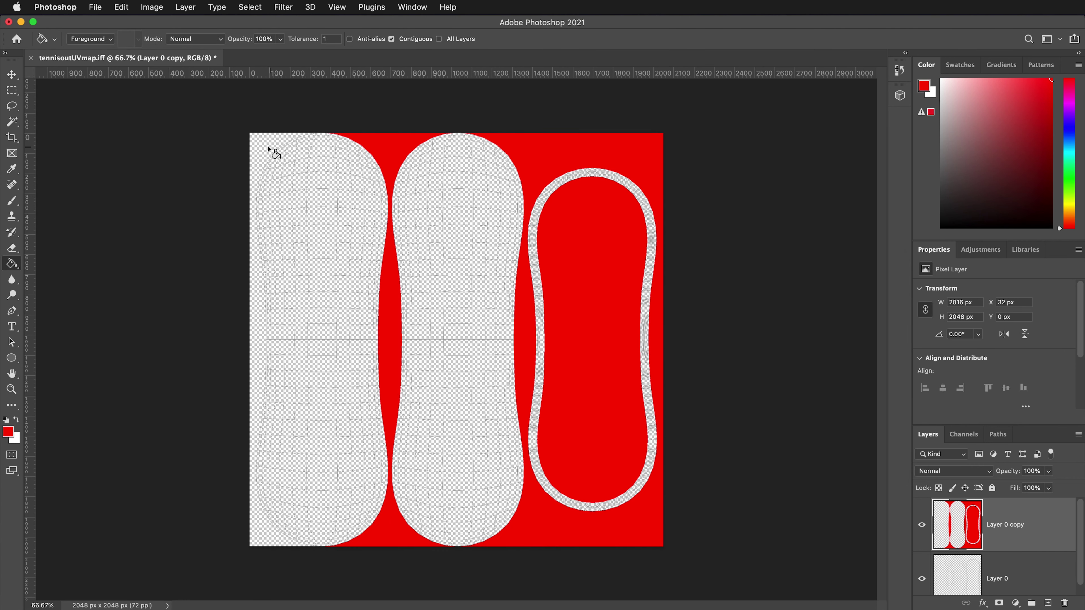
click(269, 153)
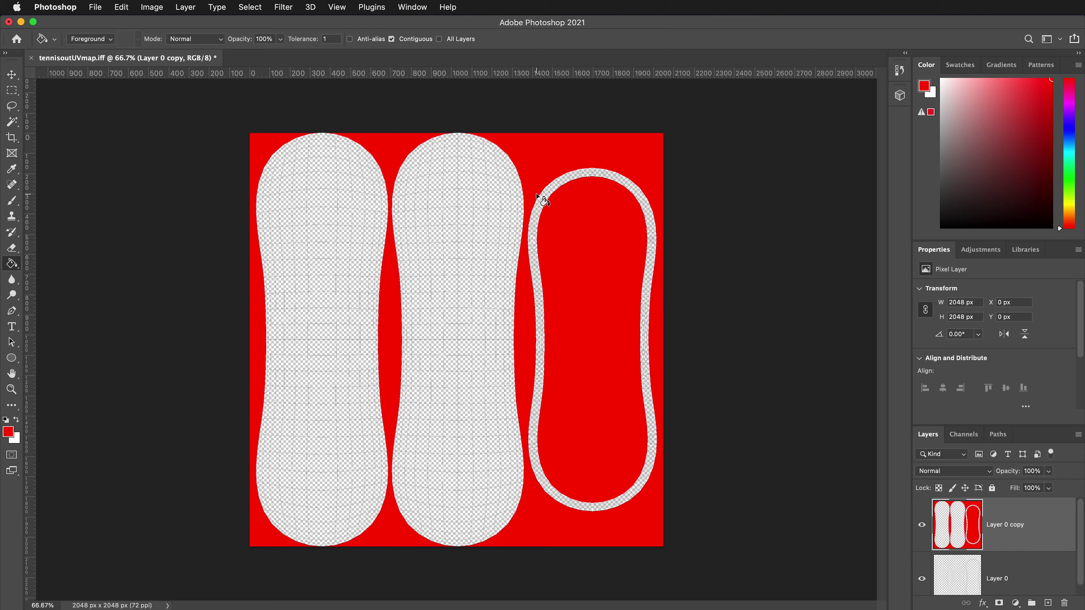
key(super+equal)
key(super+equal)
key(super+equal)
key(super+equal)
key(super+equal)
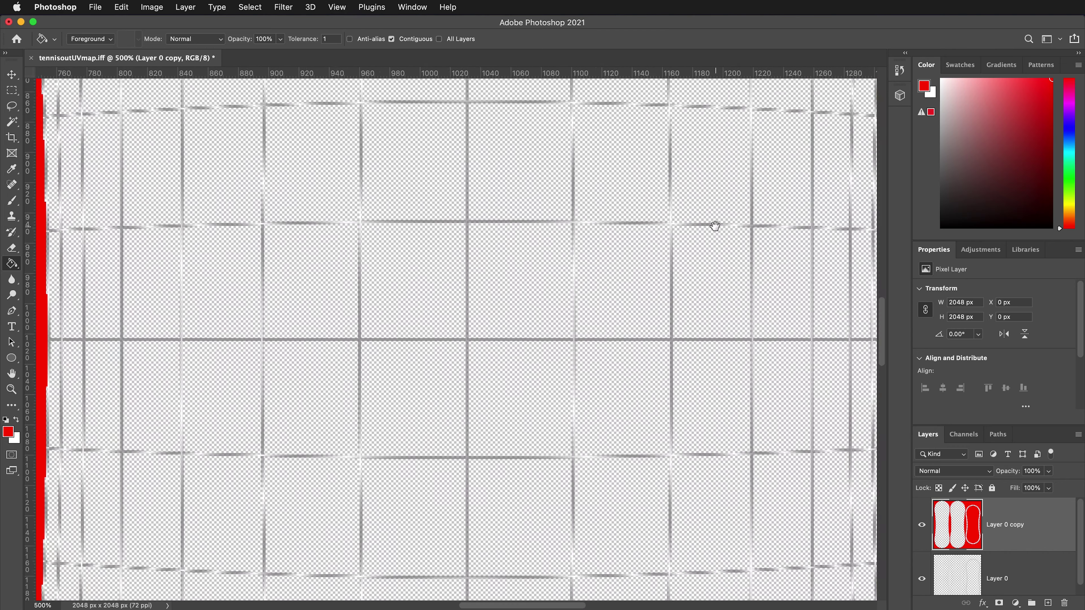
drag(714, 226, 336, 342)
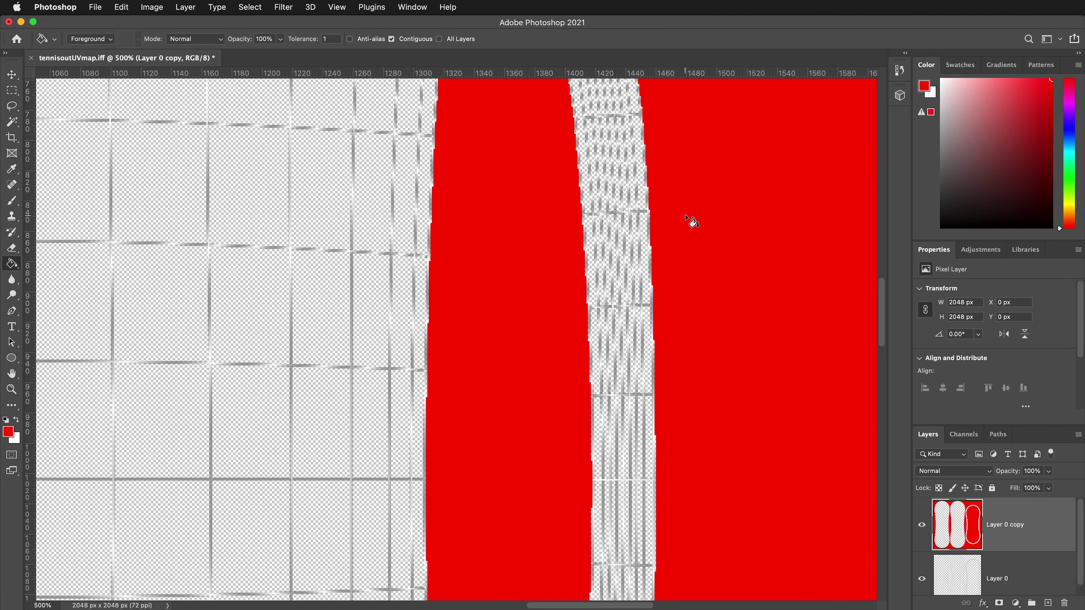
key(super+equal)
key(super+equal)
key(super+equal)
key(super+equal)
key(super+equal)
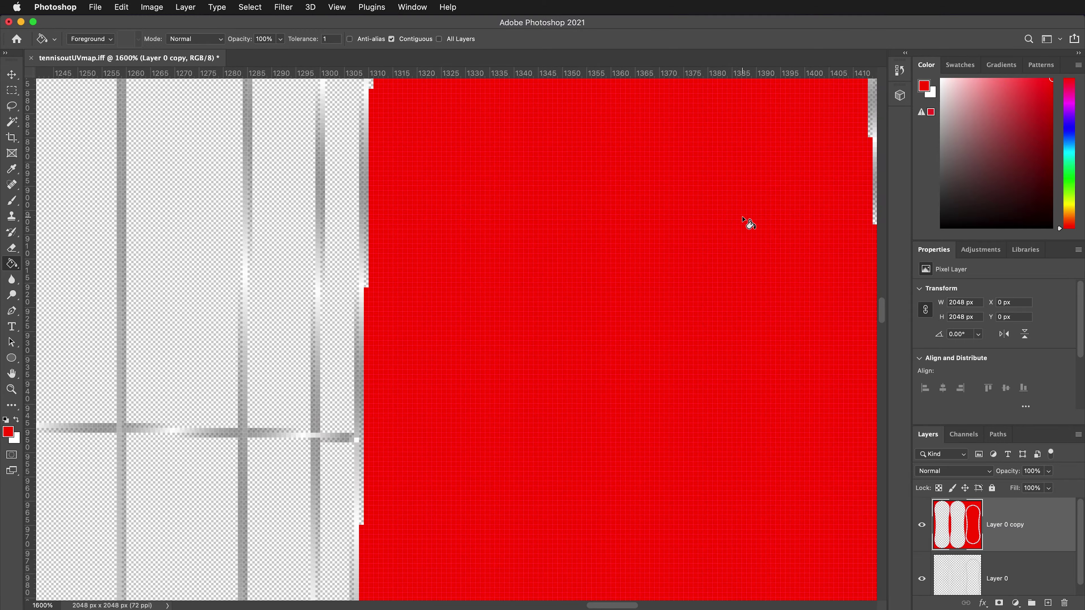
drag(748, 223, 398, 303)
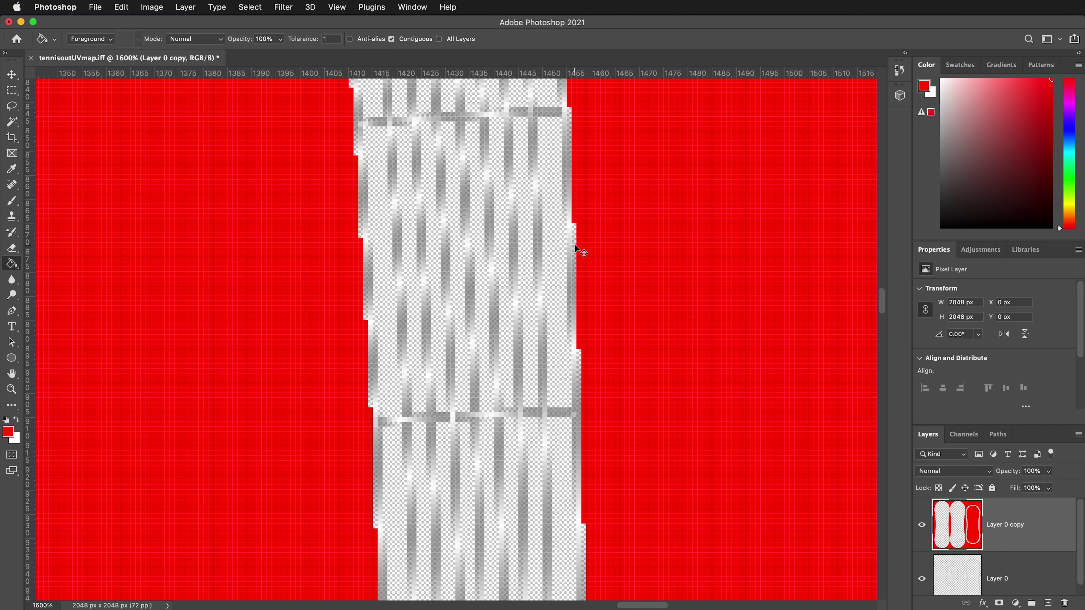
key(super+z)
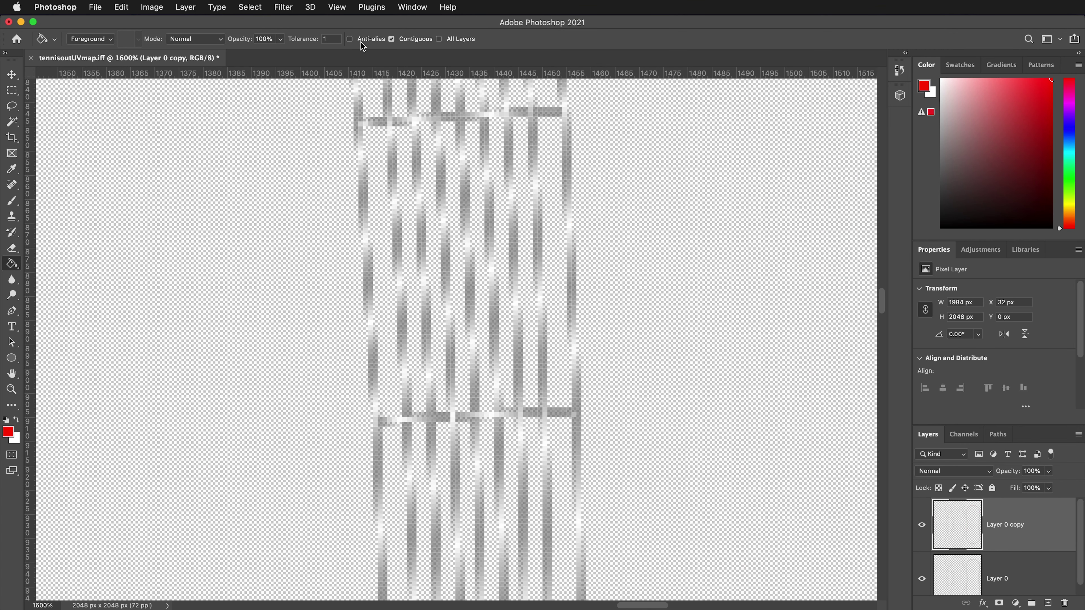
click(326, 39)
click(647, 152)
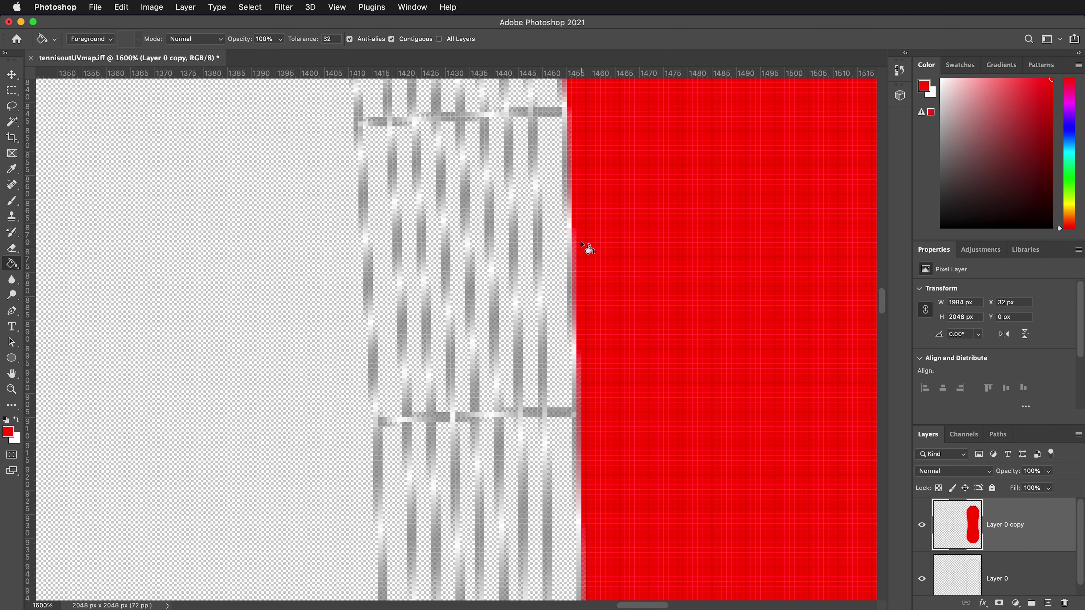
key(super+z)
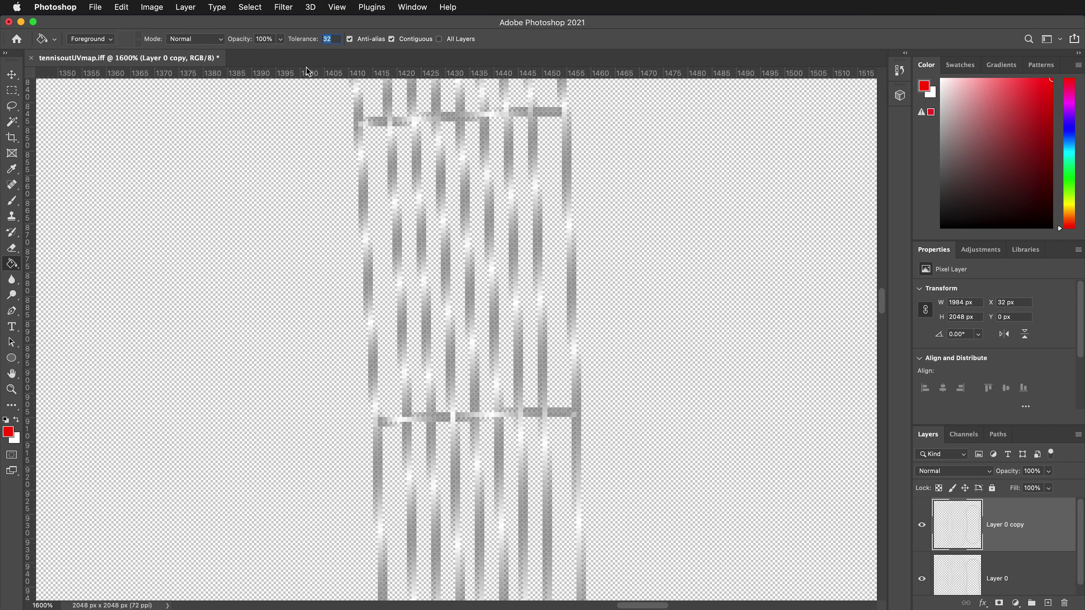
click(348, 39)
alt+scroll(428, 144, down, 10)
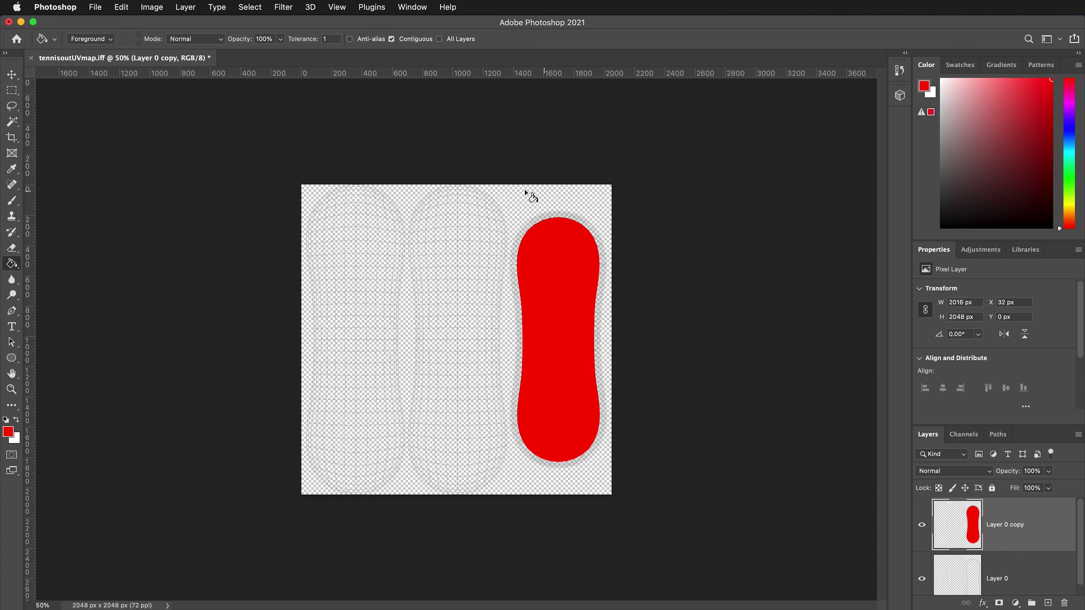
click(528, 194)
click(304, 208)
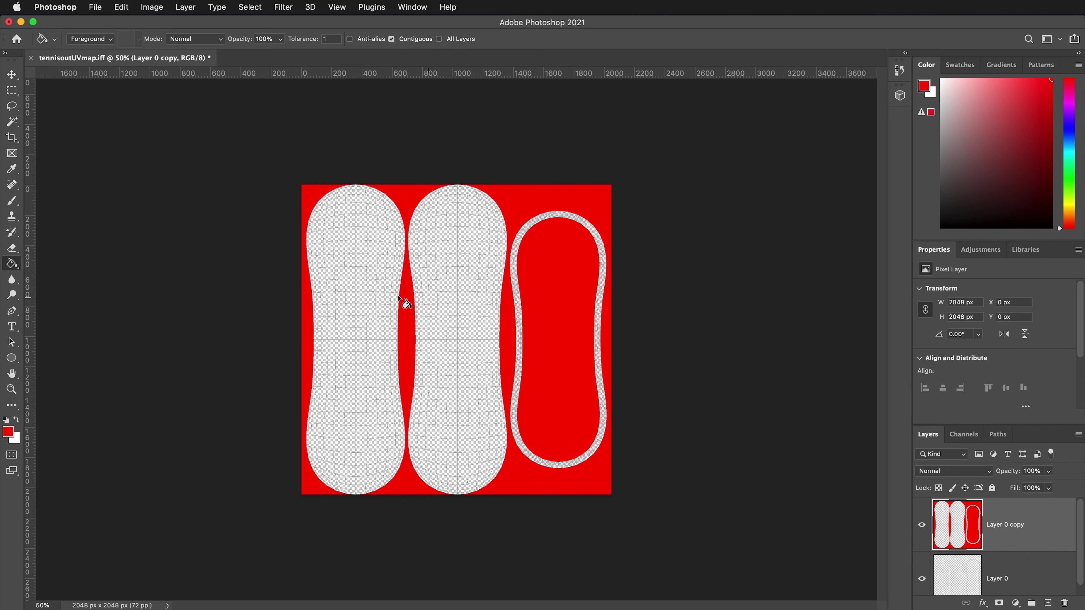
click(12, 123)
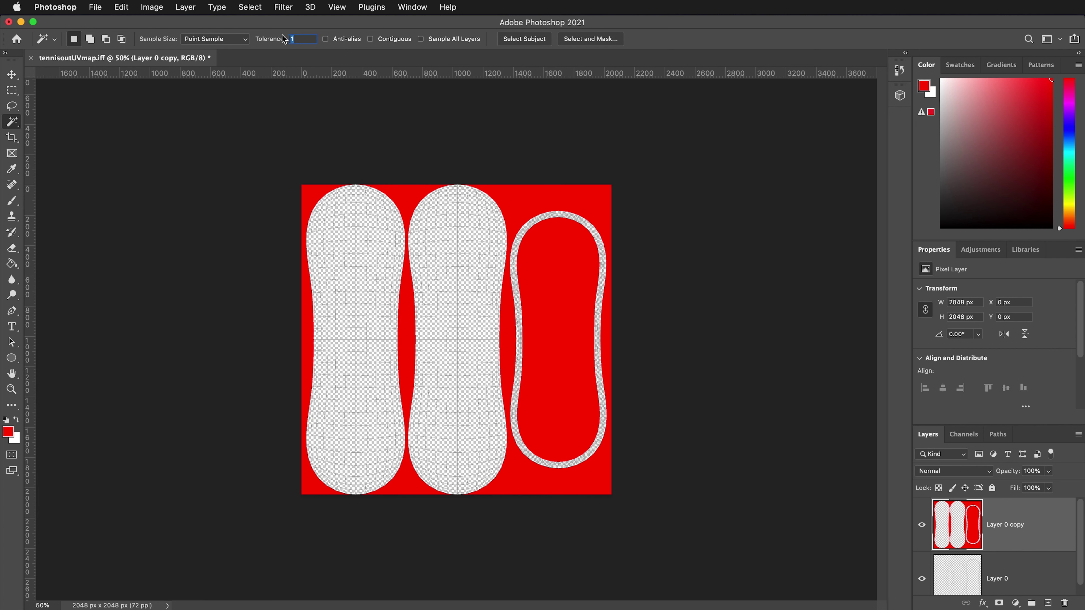
- Magic-wand the red area (tolerance 32, anti-alias, contiguous off) and invert the selection onto the shells
text(32)
click(333, 41)
click(394, 39)
click(520, 203)
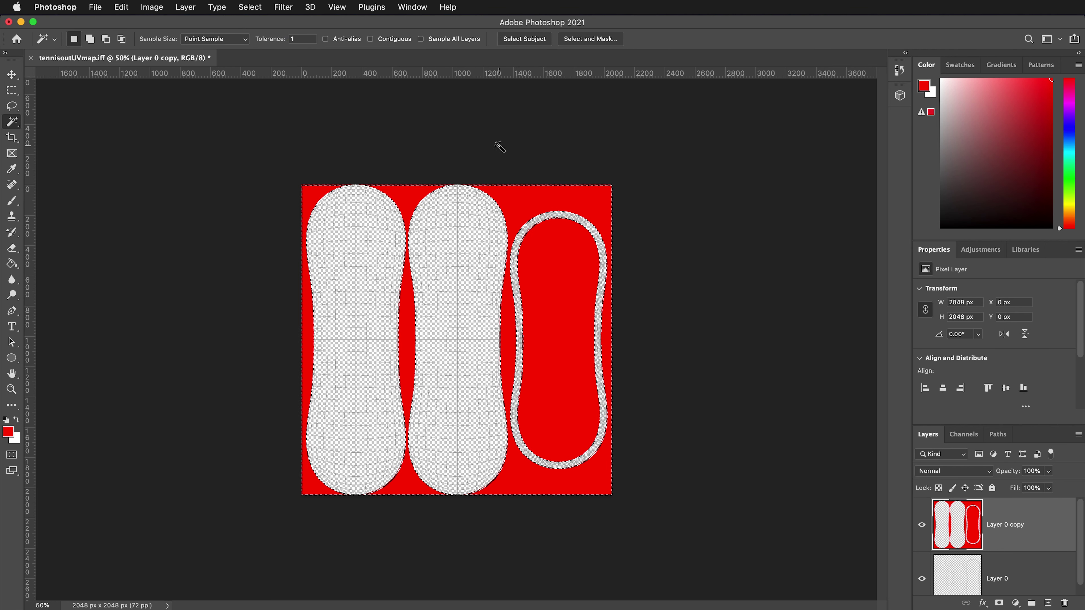
click(249, 7)
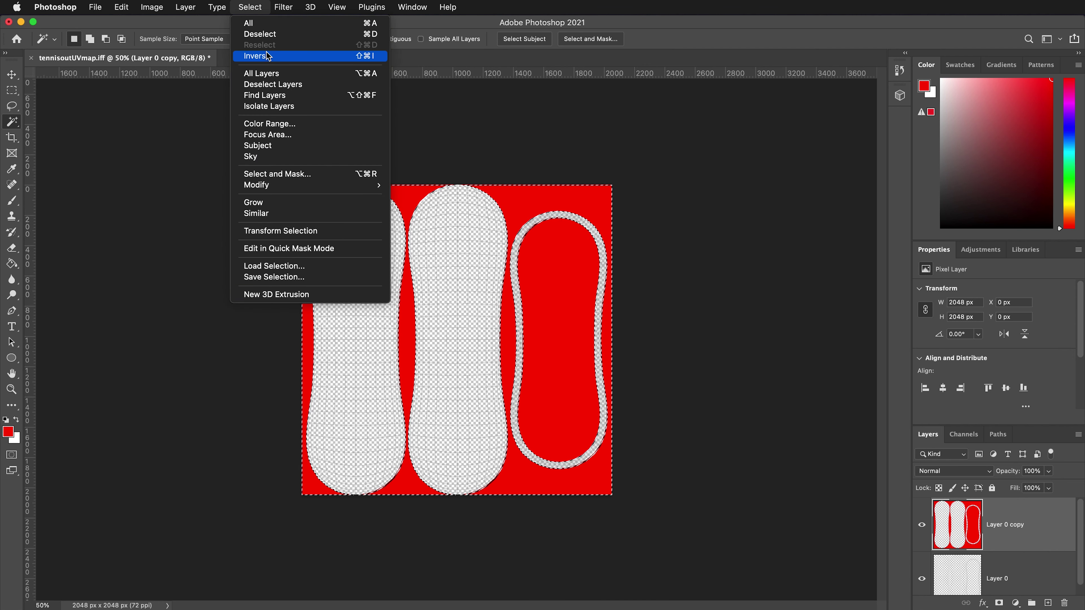
click(257, 56)
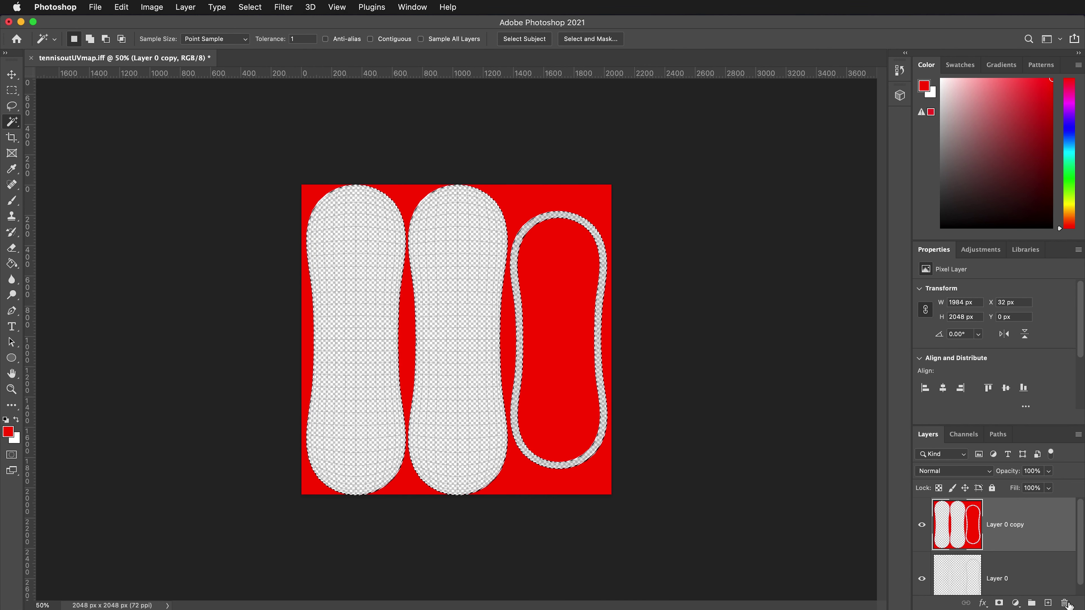
- On a new layer, brush the panel shapes green at 800 px inside the selection
key(super+alt+shift+n)
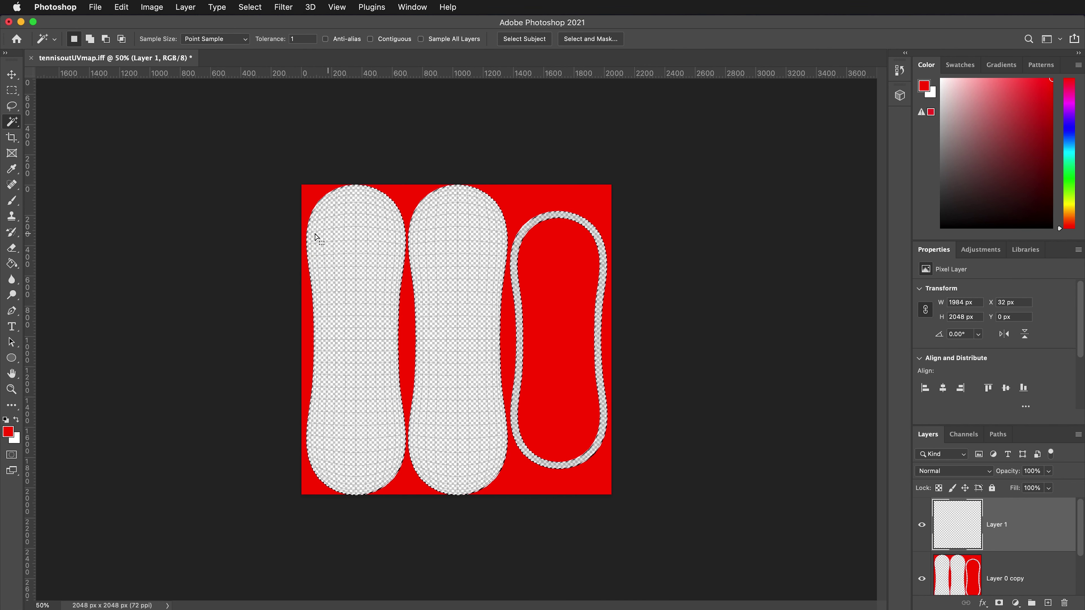
click(12, 200)
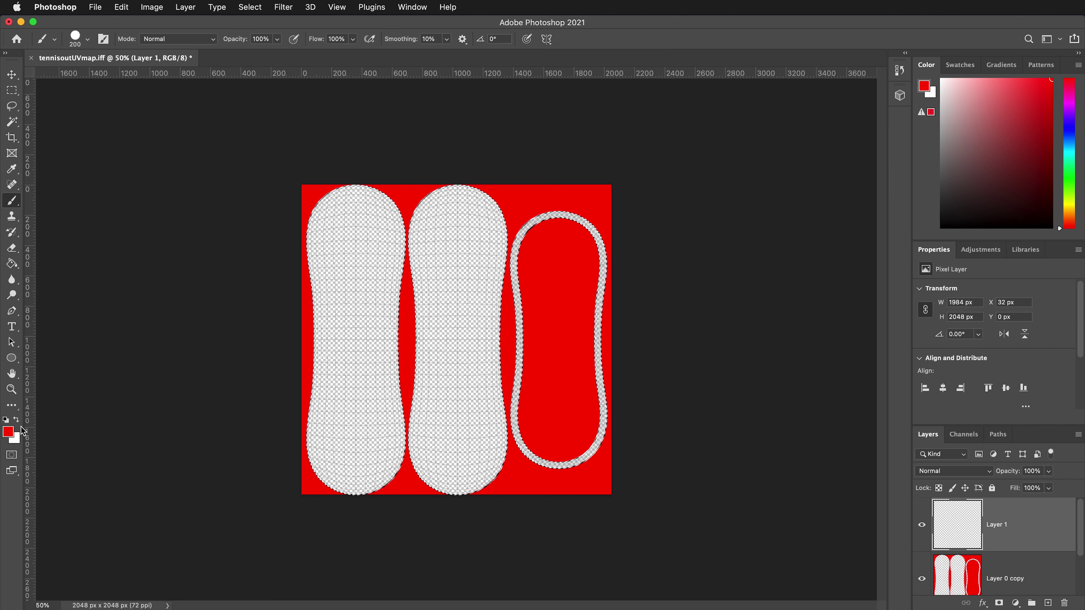
click(8, 432)
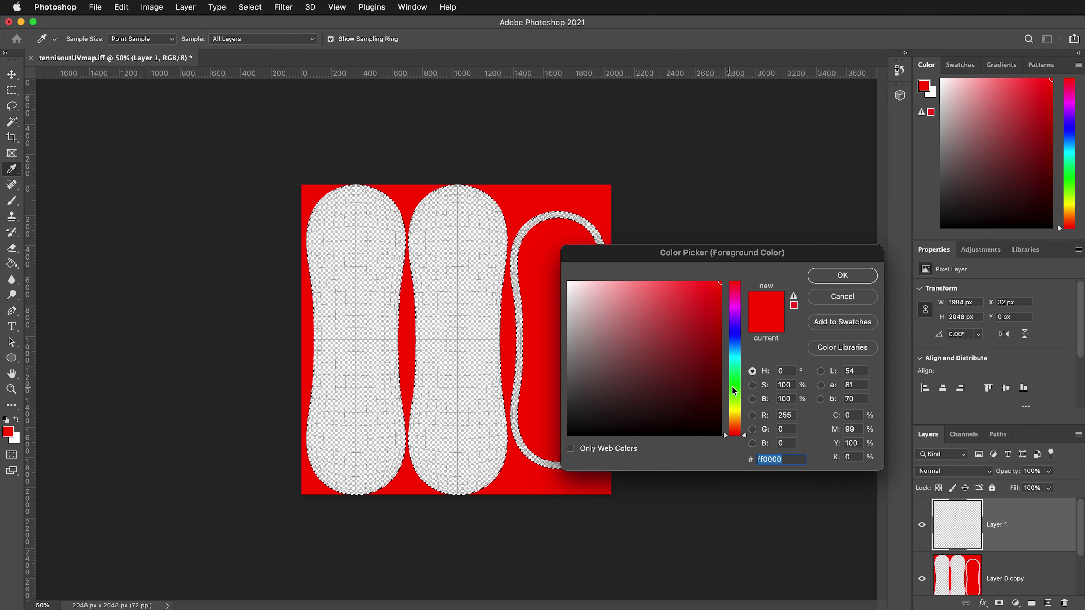
drag(733, 391, 735, 379)
click(860, 277)
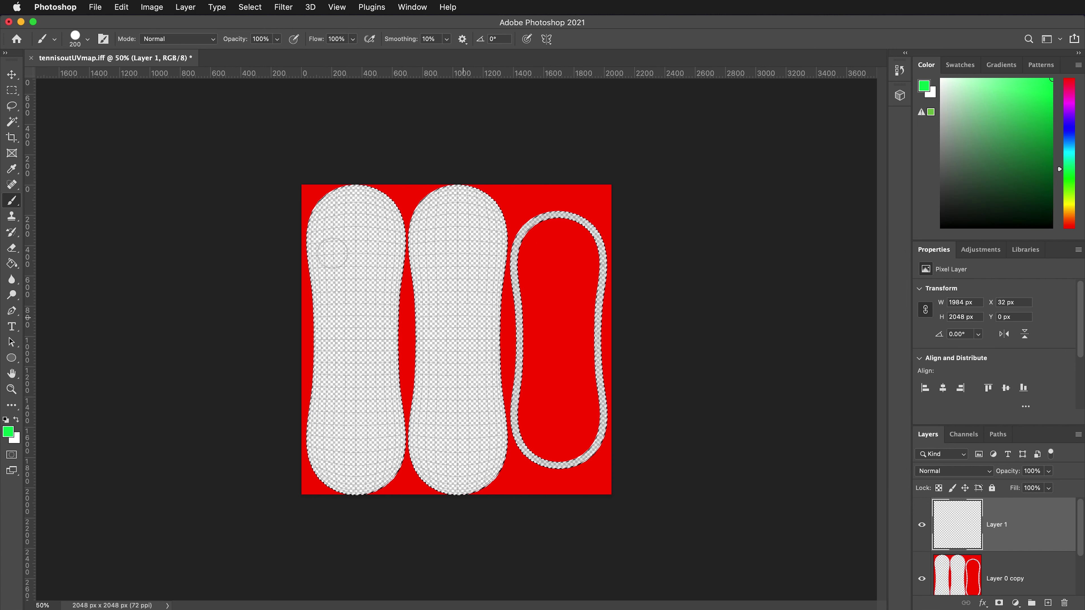
key(bracketright)
key(bracketright)
key(bracketright)
key(bracketright)
key(bracketright)
key(bracketright)
key(bracketright)
mouse_move(370, 489)
mouse_down()
mouse_move(453, 299)
mouse_move(448, 201)
mouse_move(463, 521)
mouse_up()
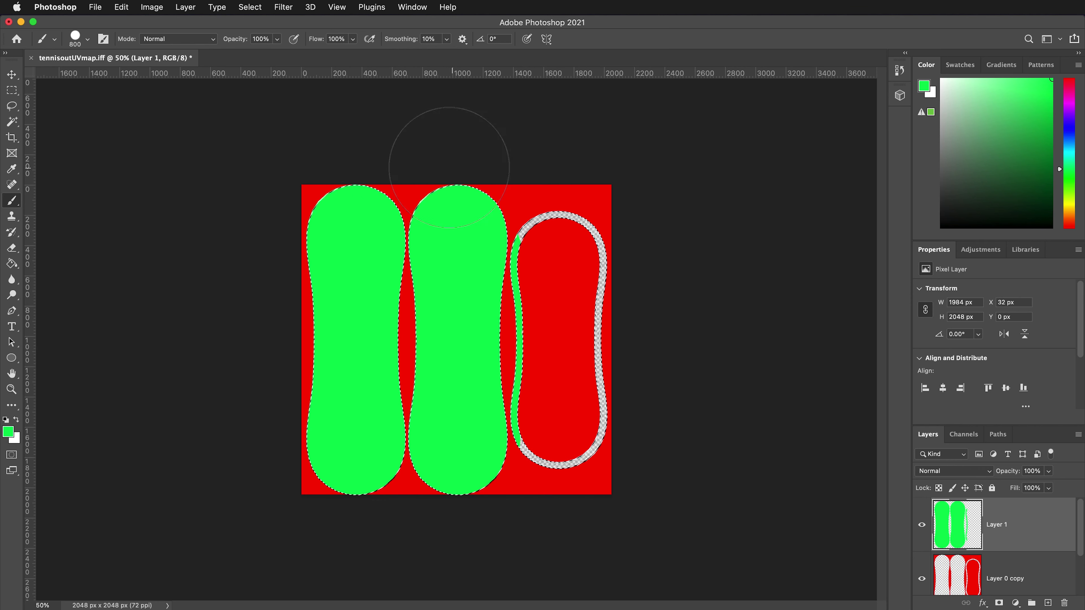
- Switch to white and paint the whole seam band within the restored selection
click(16, 421)
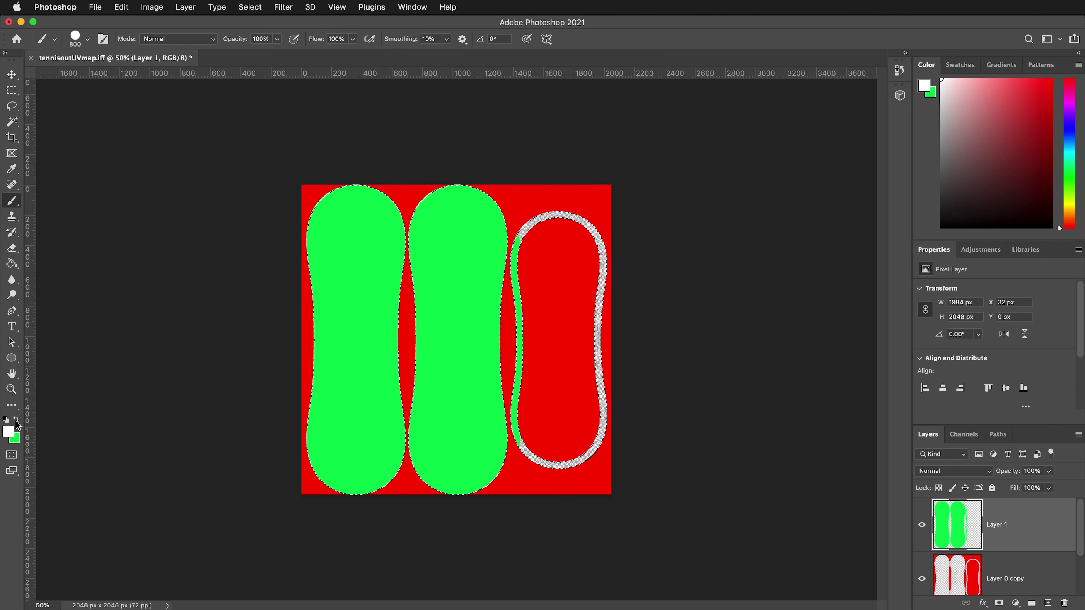
key(super+d)
alt+scroll(517, 228, up, 6)
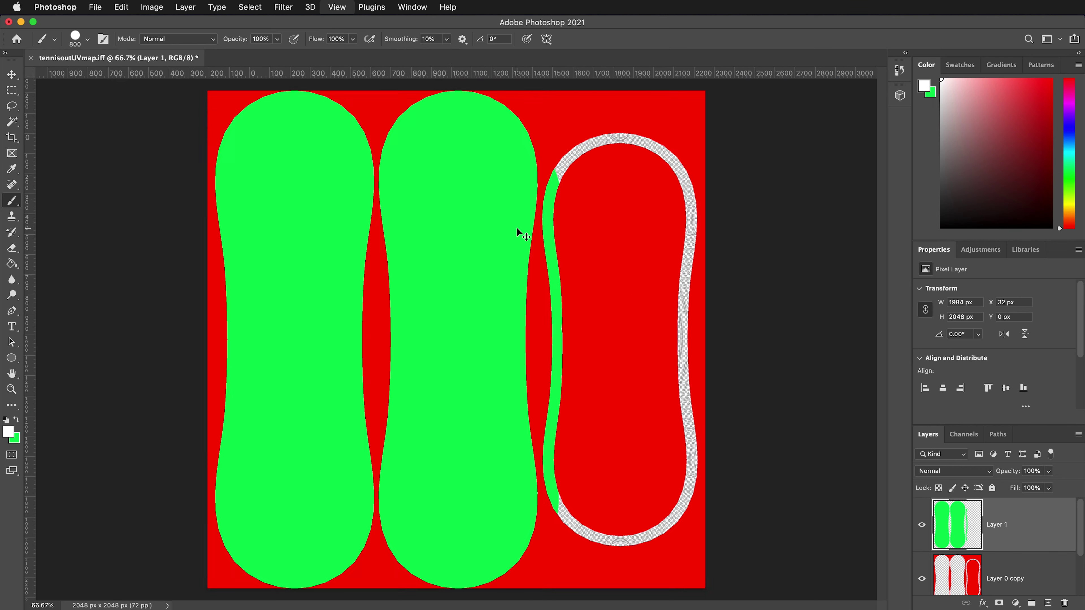
drag(617, 201, 411, 388)
key(super+shift+d)
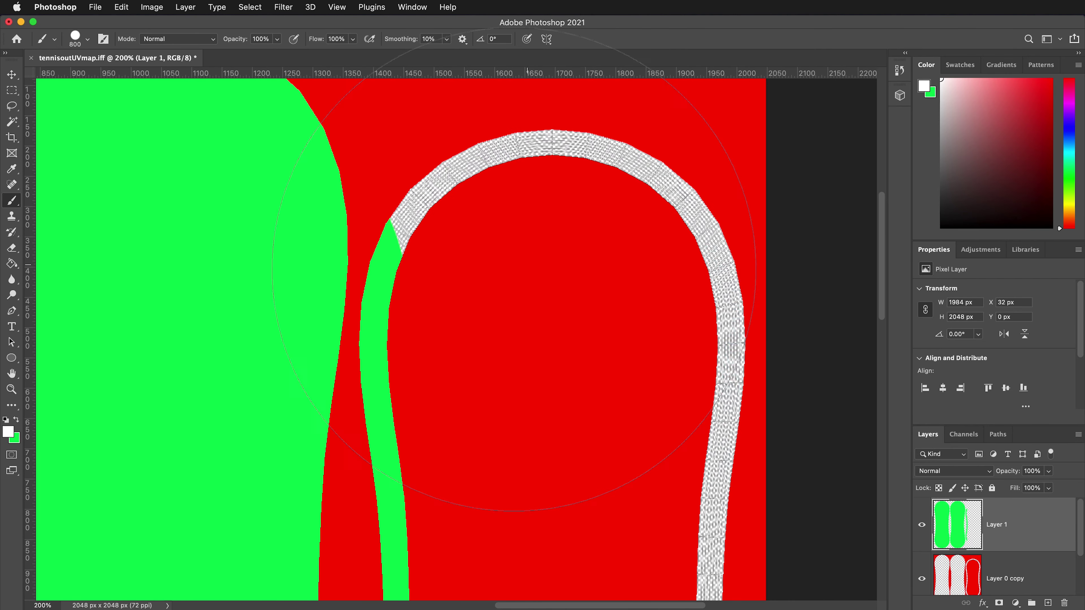
mouse_move(596, 303)
mouse_down()
mouse_move(598, 277)
mouse_move(586, 397)
mouse_move(560, 64)
mouse_up()
mouse_move(558, 291)
mouse_down()
mouse_move(591, 376)
mouse_move(555, 116)
mouse_up()
drag(551, 252, 551, 342)
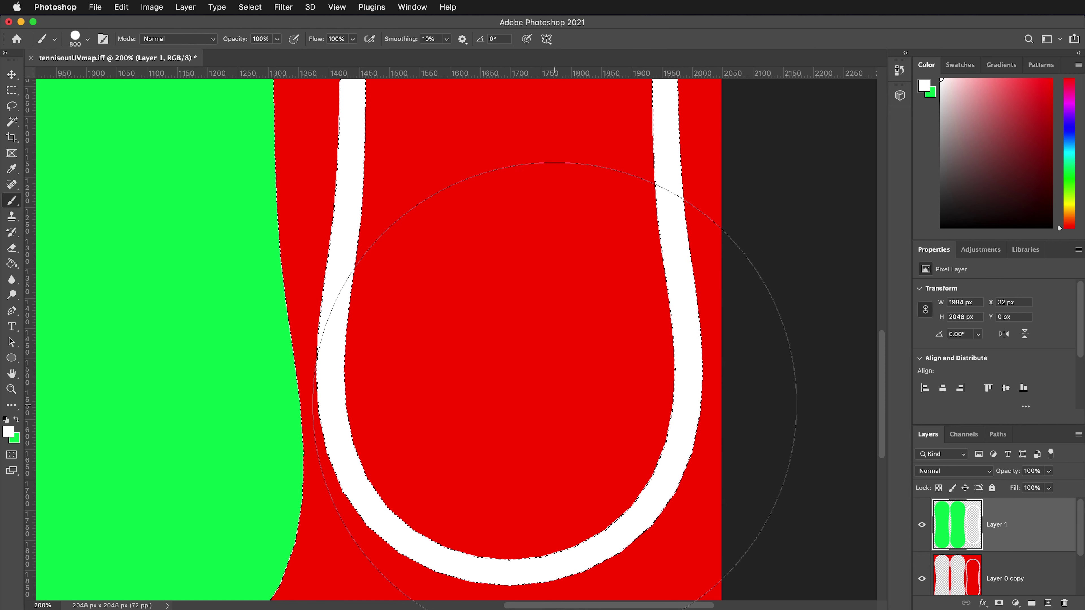
key(super+minus)
key(super+minus)
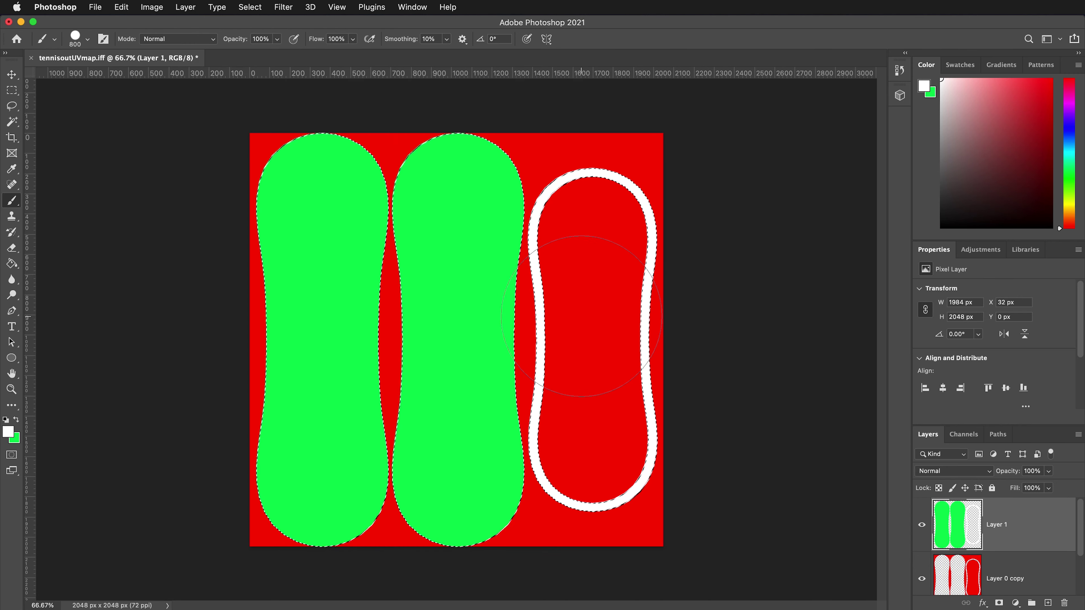
- Hide Layer 0 copy and Layer 0 and clear the selection, leaving only green panels and white seam
click(922, 579)
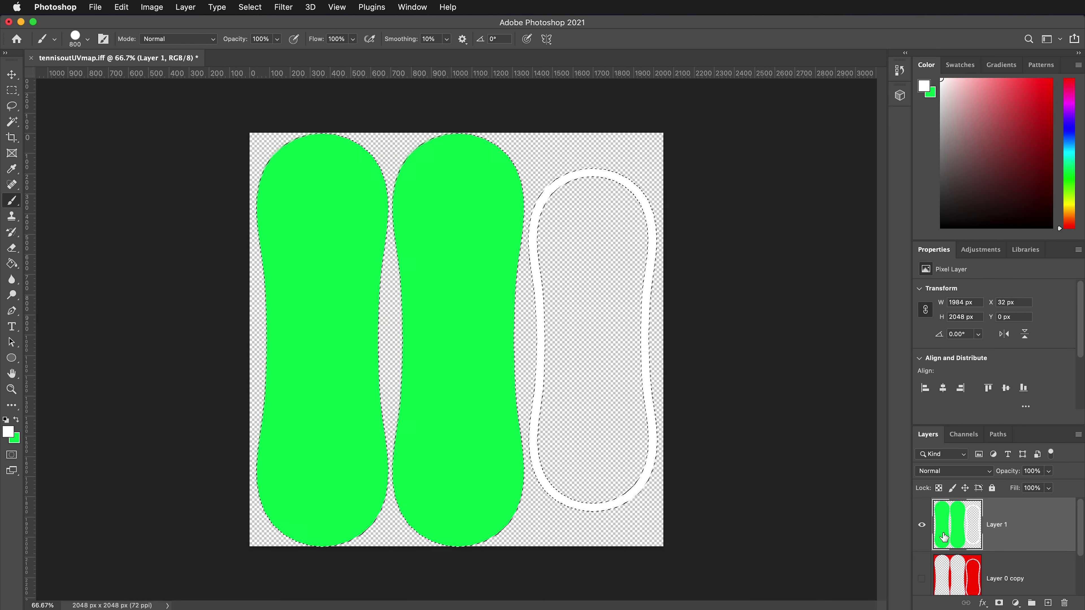
scroll(944, 530, down, 1)
click(922, 590)
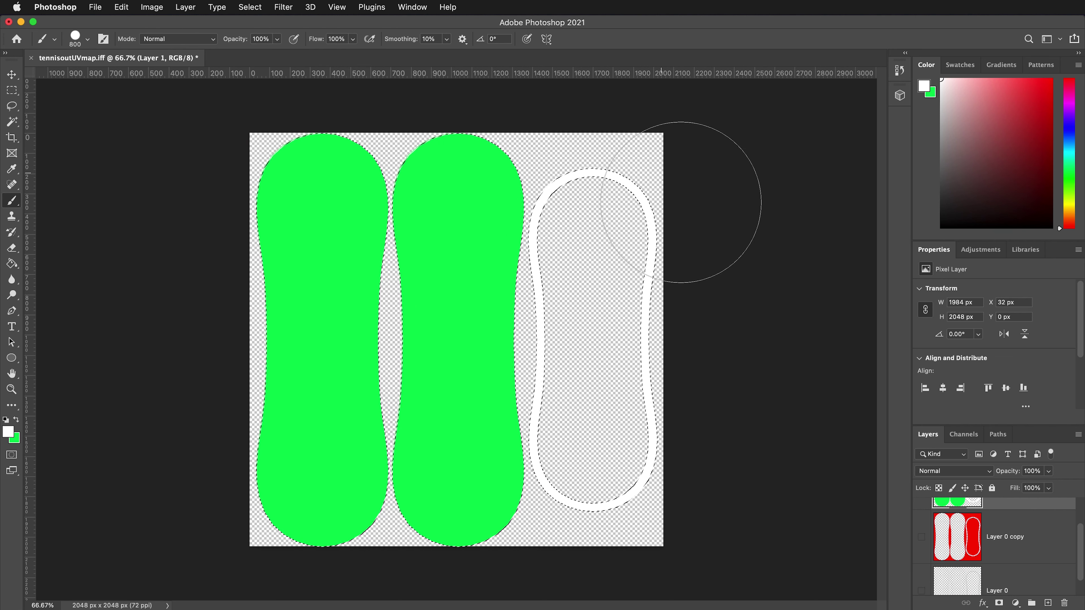
key(super+d)
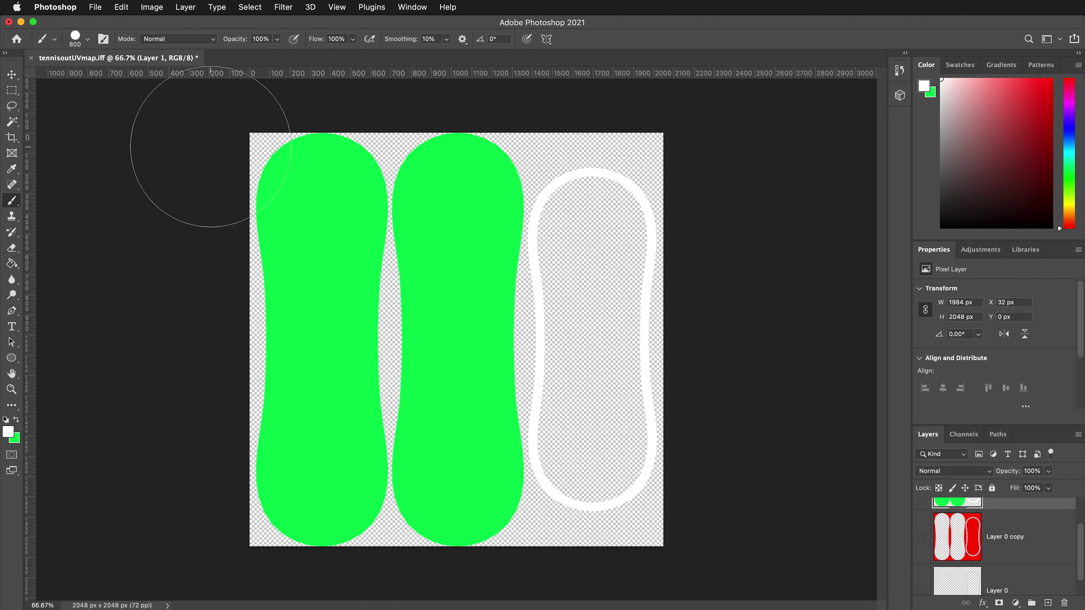
click(95, 7)
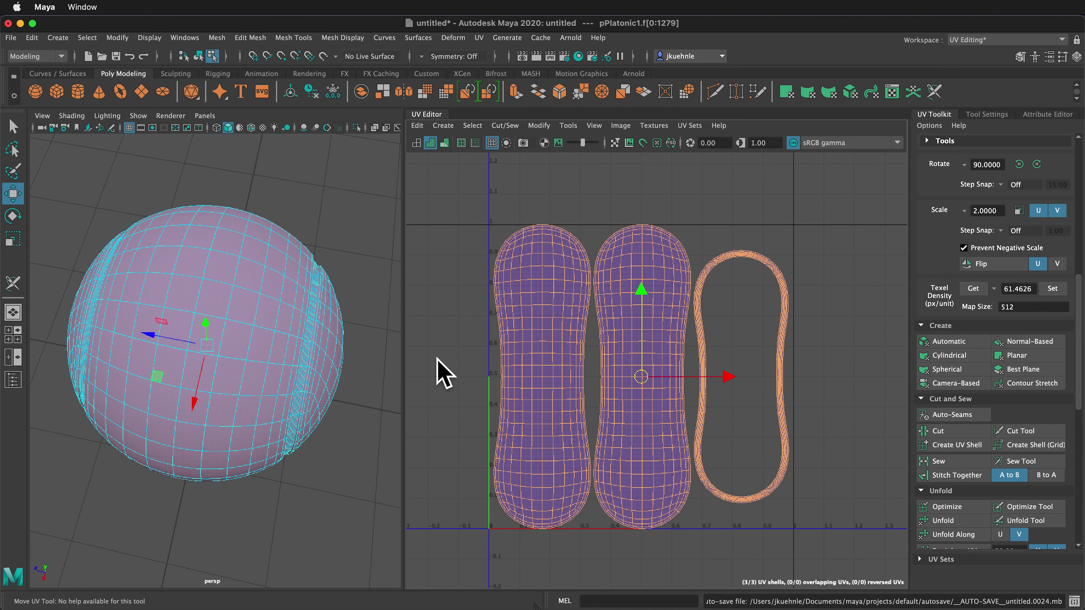
- Return the sphere to Object Mode and assign it a new Blinn material
right_drag(287, 340, 334, 311)
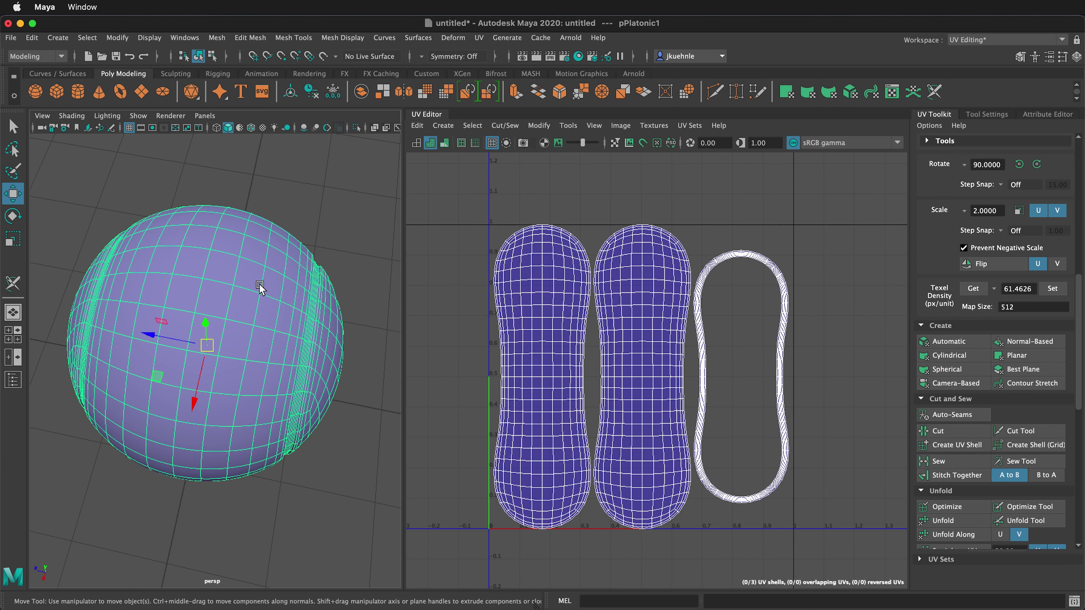
right_click(276, 336)
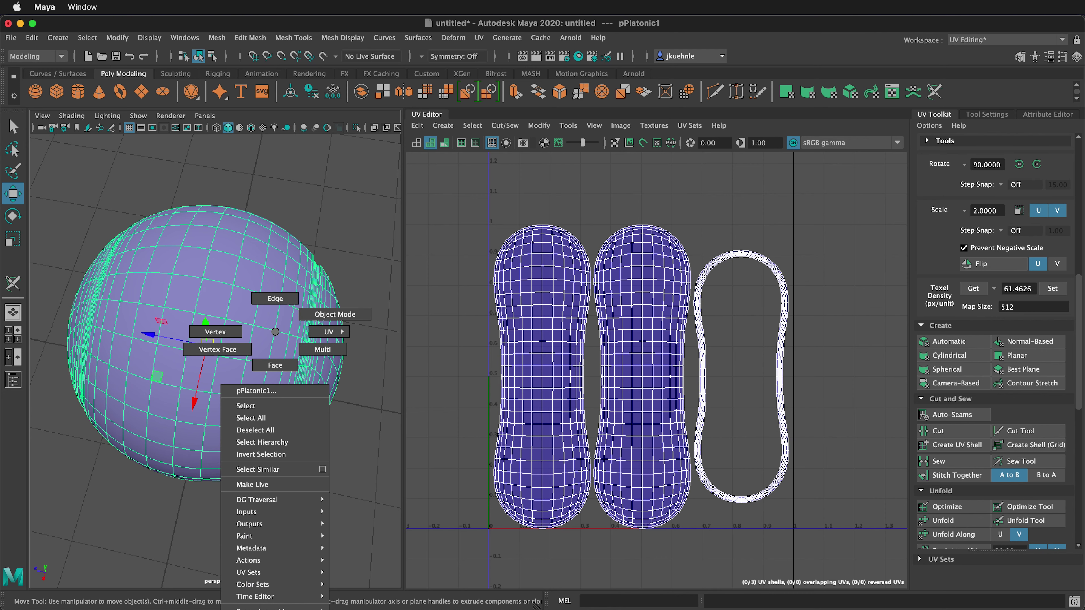
click(265, 608)
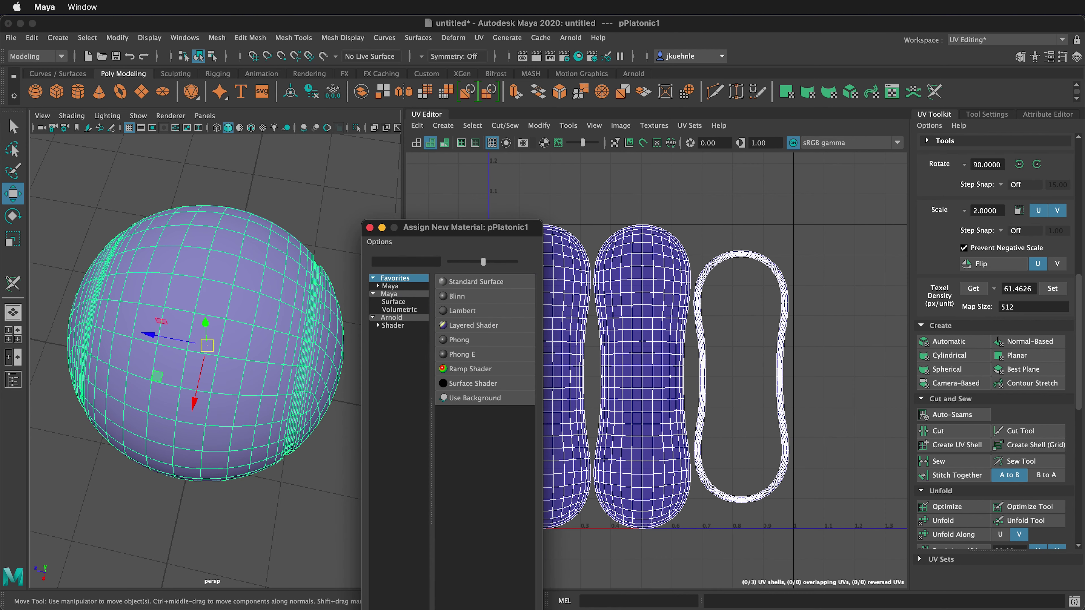
click(458, 297)
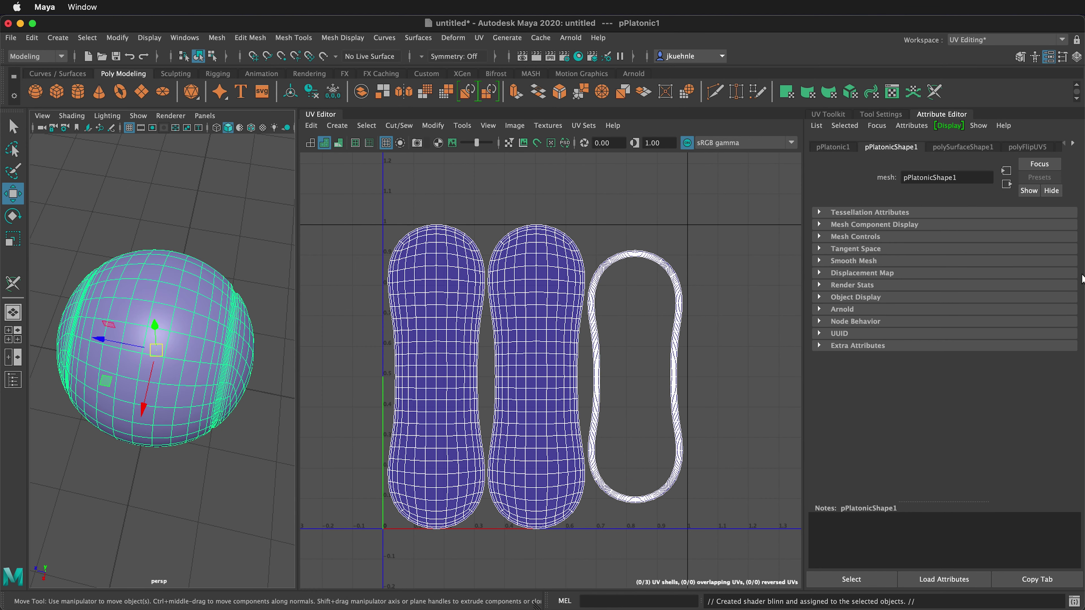
- Open the blinn1 attributes and start mapping a texture to its Color
click(1074, 144)
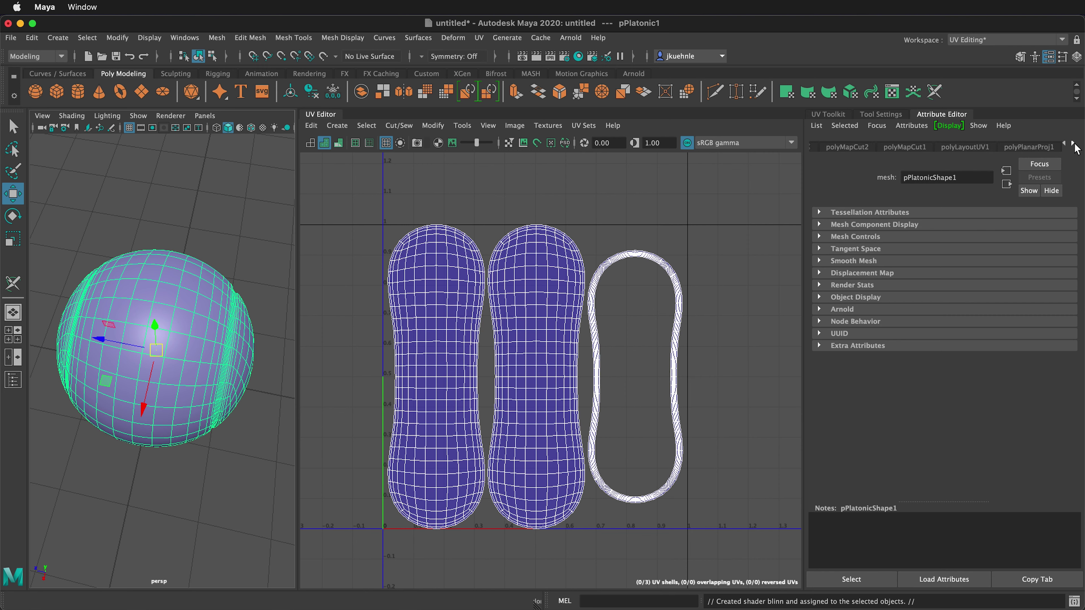
click(1073, 144)
click(1044, 147)
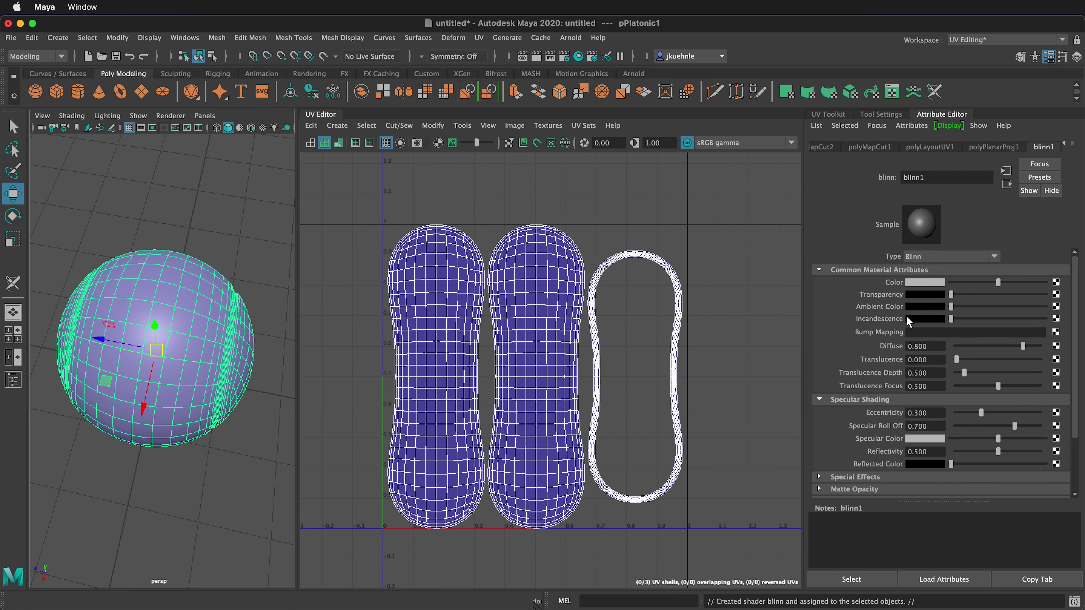
click(1055, 283)
- Create a File texture for blinn1's Color loading tennis-texture.iff, then select the sphere
click(479, 324)
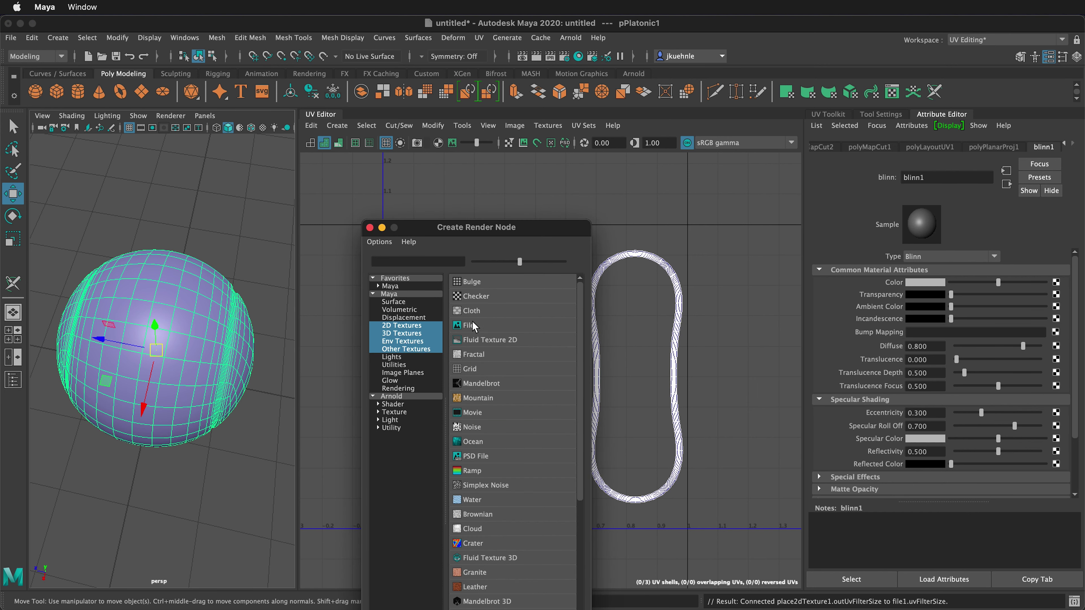
click(1058, 311)
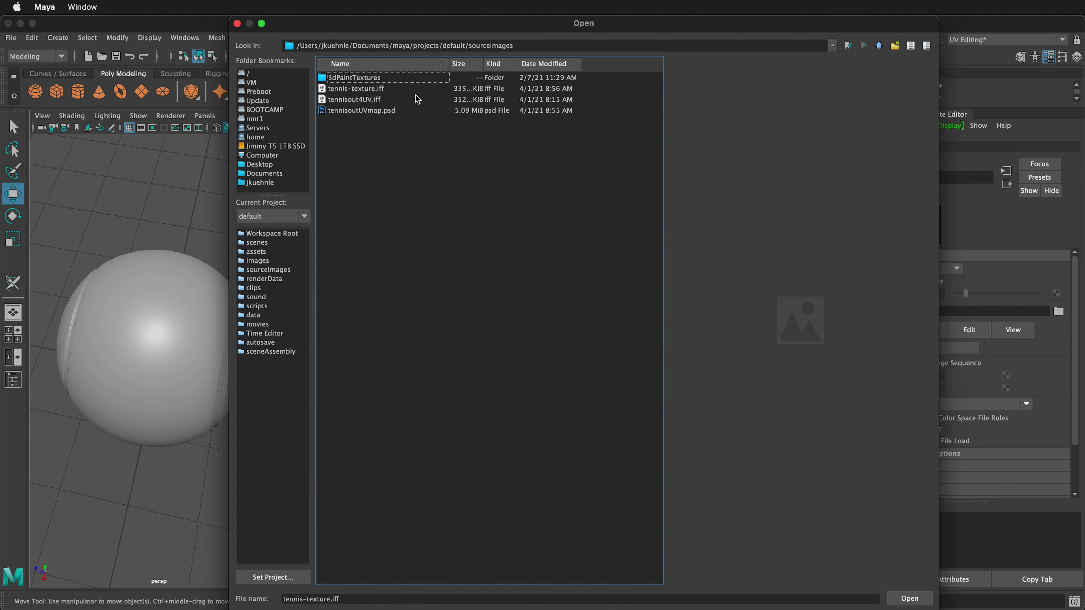
click(373, 91)
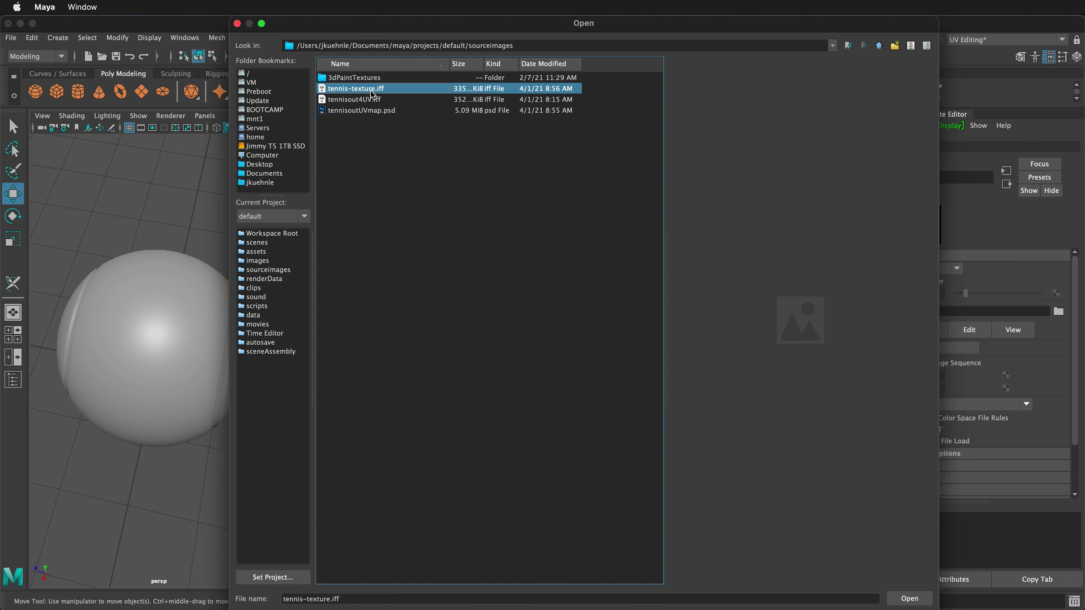
click(909, 598)
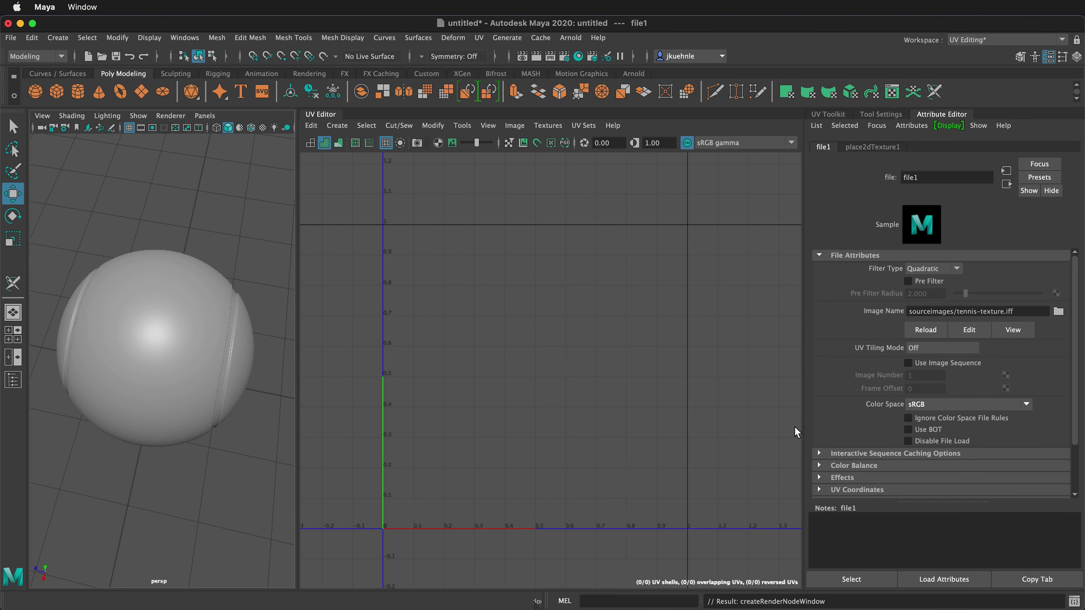
click(156, 381)
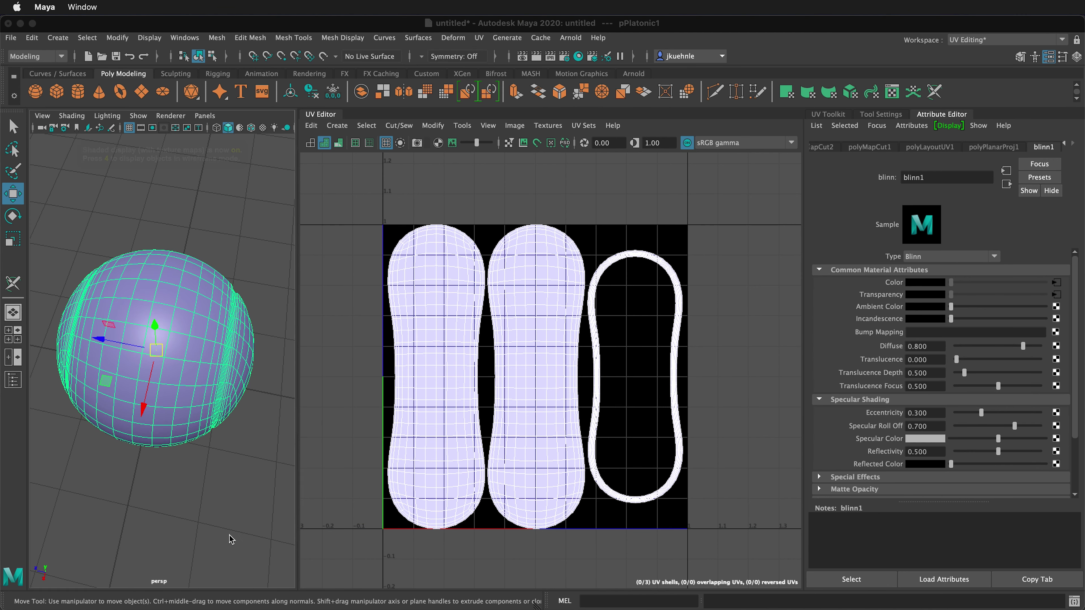
- Turn on textured display, deselect the ball, and orbit and zoom to inspect the white seam stripe
key(6)
click(230, 508)
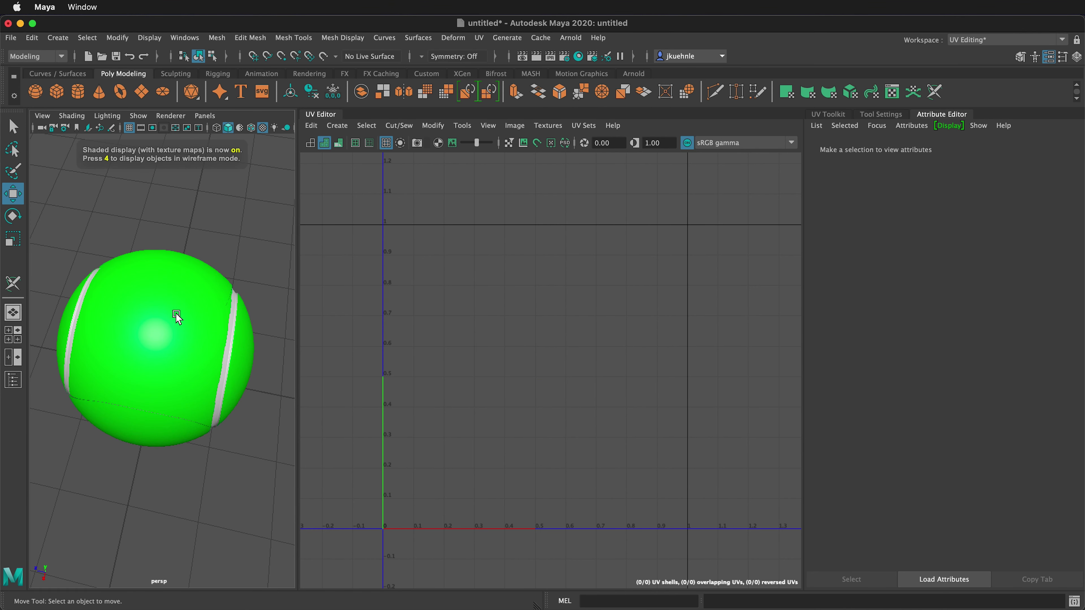
alt+drag(145, 371, 190, 342)
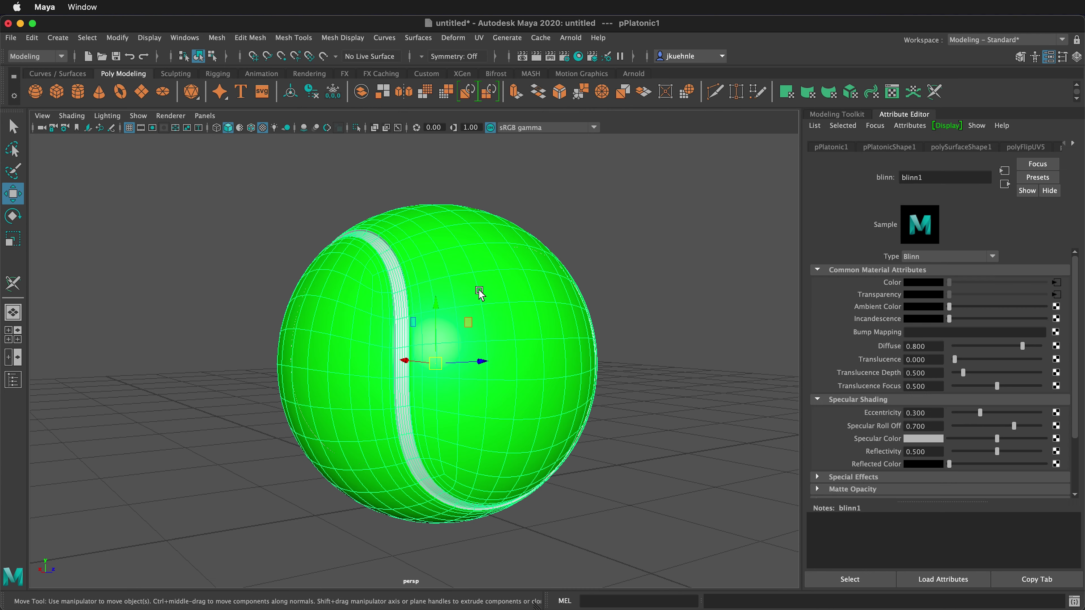
scroll(480, 293, up, 4)
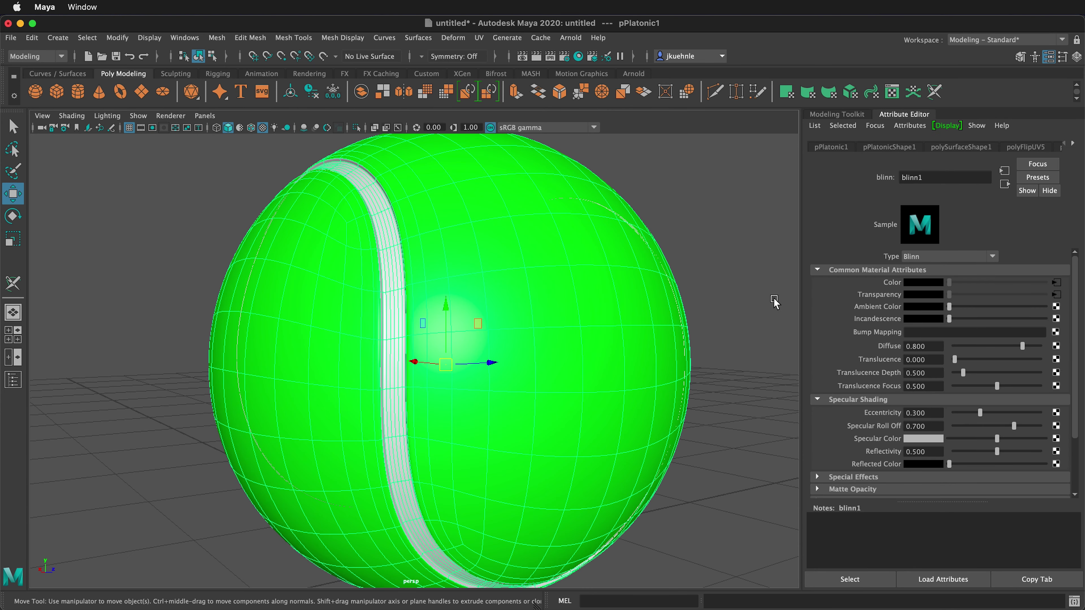
scroll(661, 321, down, 2)
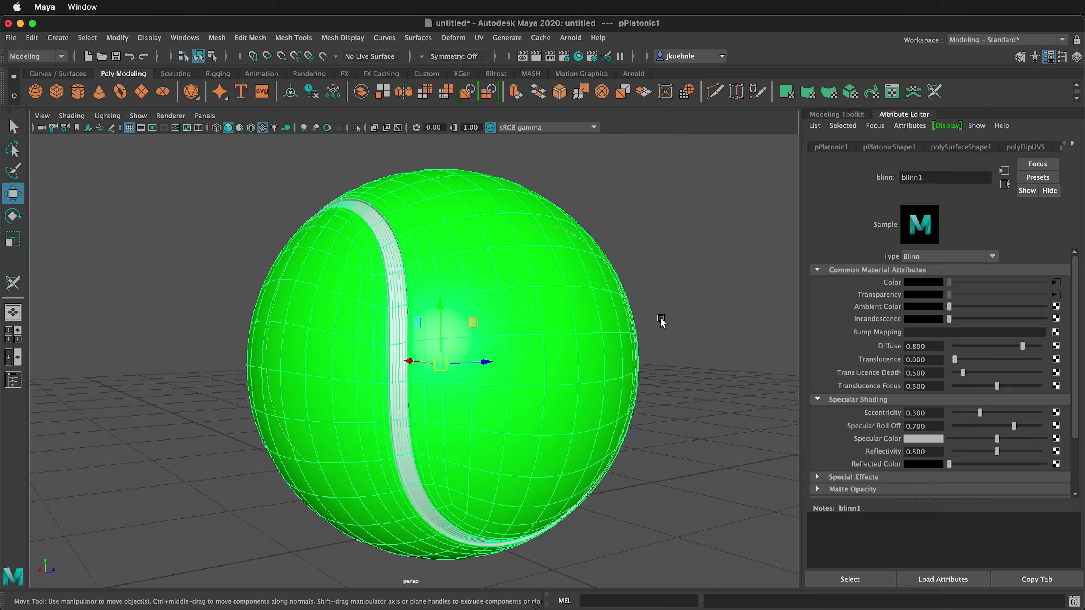
alt+drag(614, 363, 745, 364)
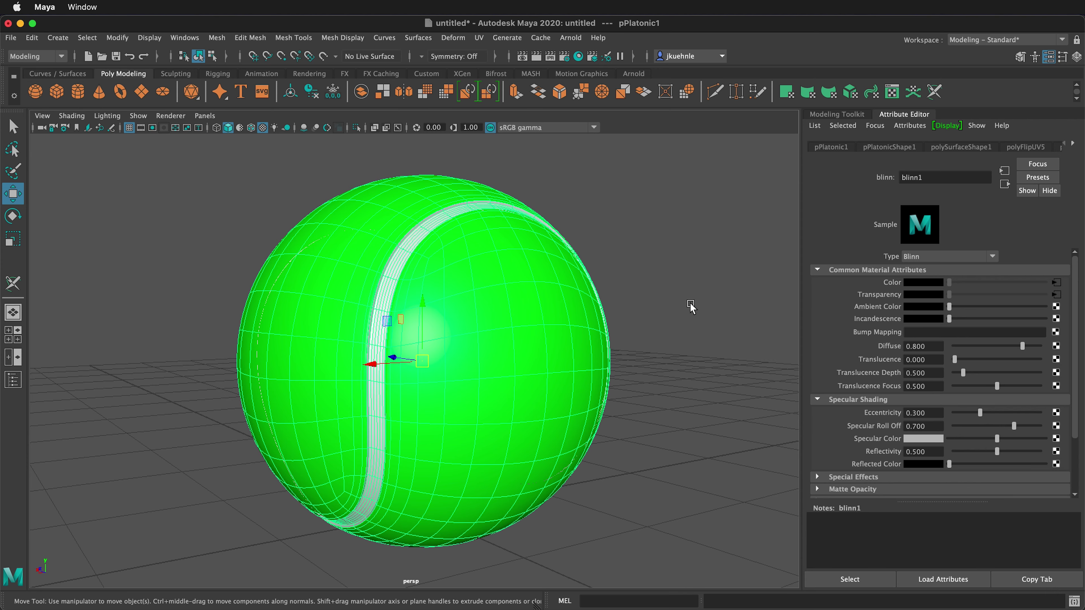